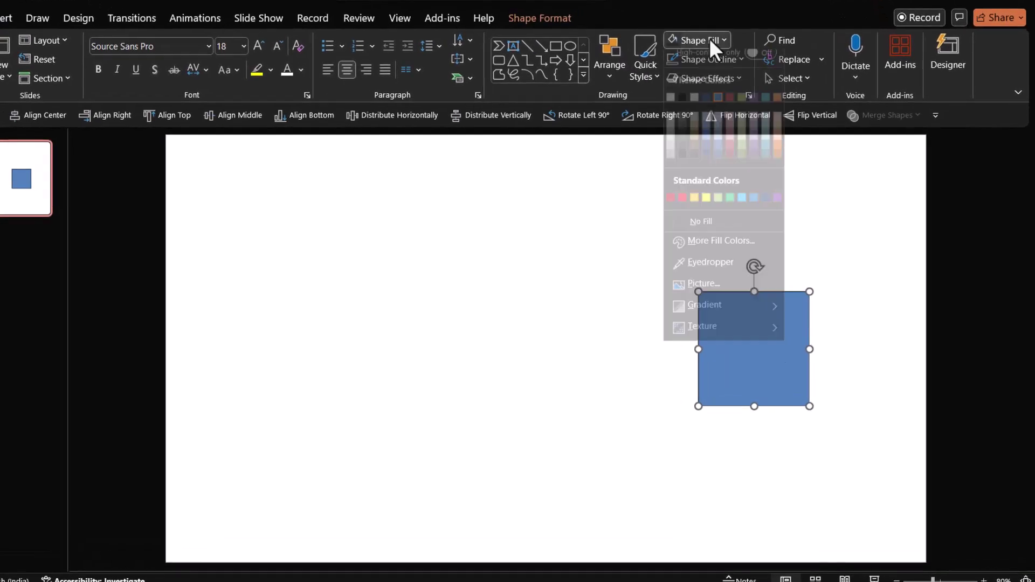
Step: Select the square and check its Shape Fill colours, leaving the dark red fill unchanged
{"action": "left_click", "coordinate": [731, 162]}
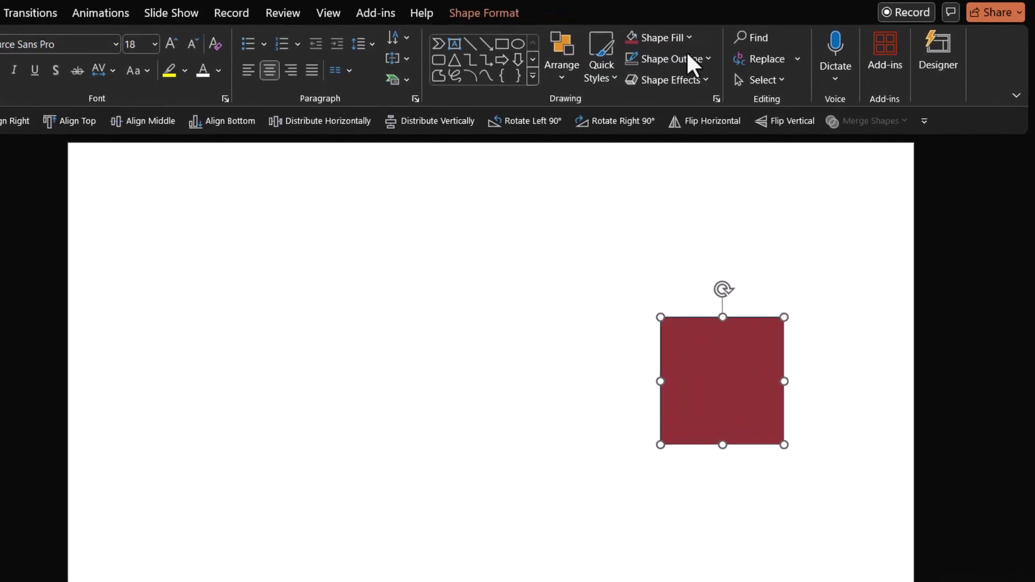
{"action": "left_click", "coordinate": [688, 39]}
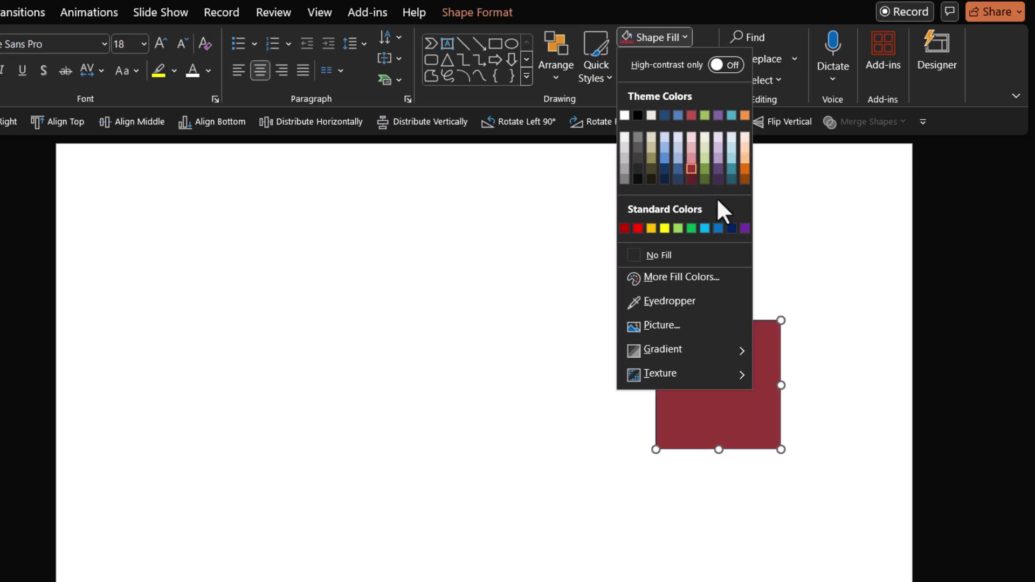
{"action": "left_click", "coordinate": [808, 376]}
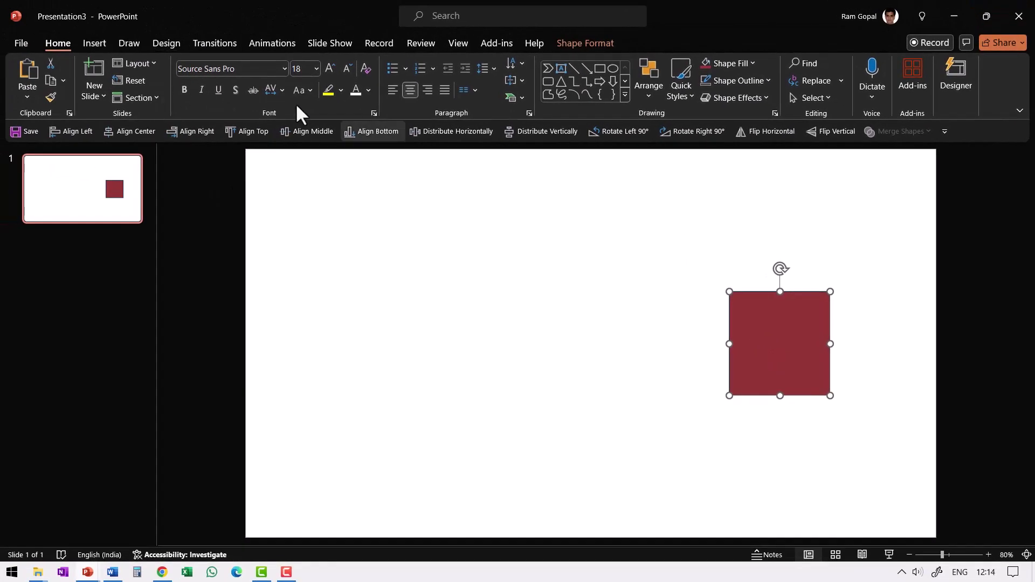
Step: Browse the Design themes gallery, then bring up the square's Shape Fill colours
{"action": "left_click", "coordinate": [166, 43]}
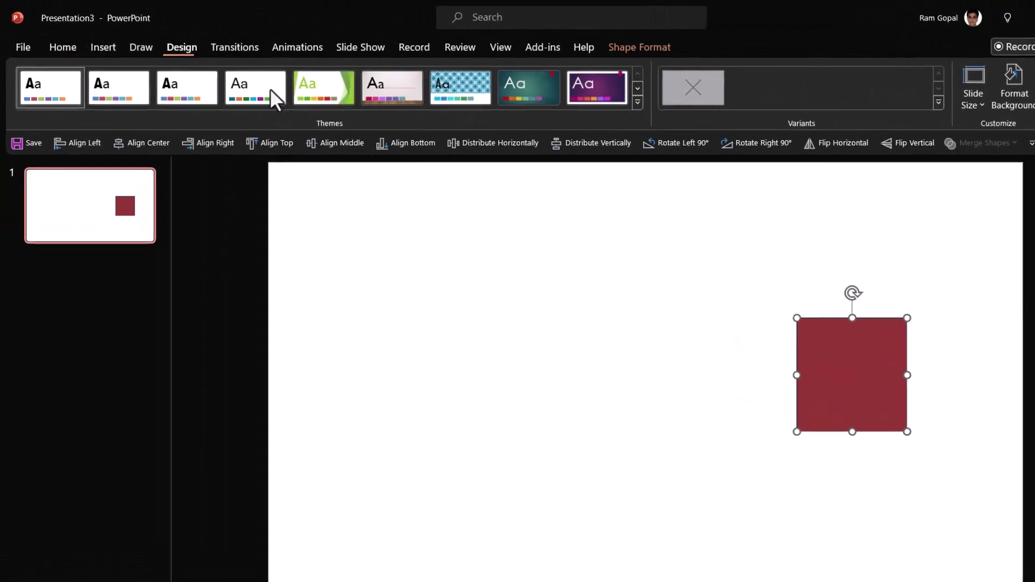
{"action": "left_click", "coordinate": [641, 102]}
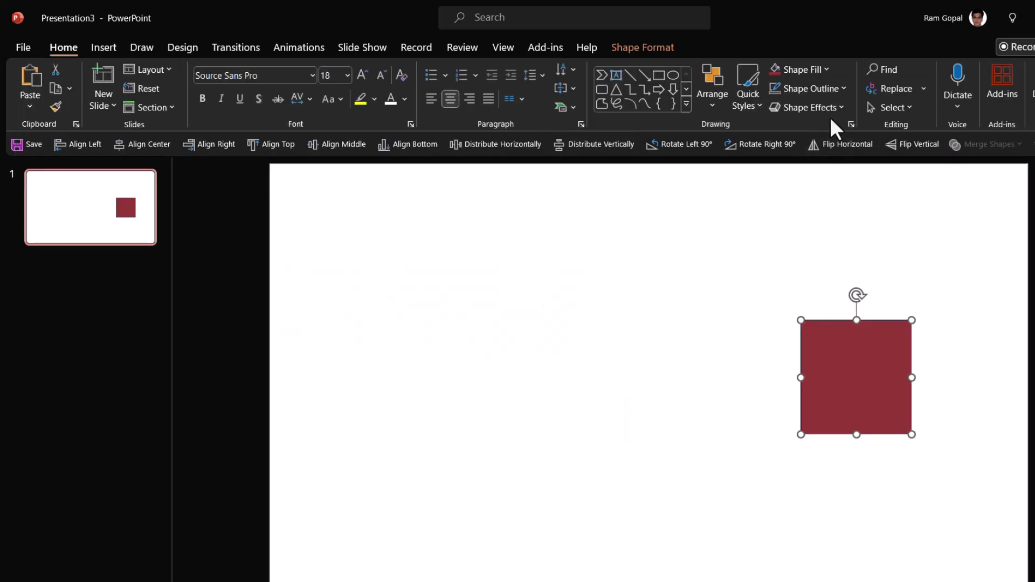
{"action": "left_click", "coordinate": [866, 67]}
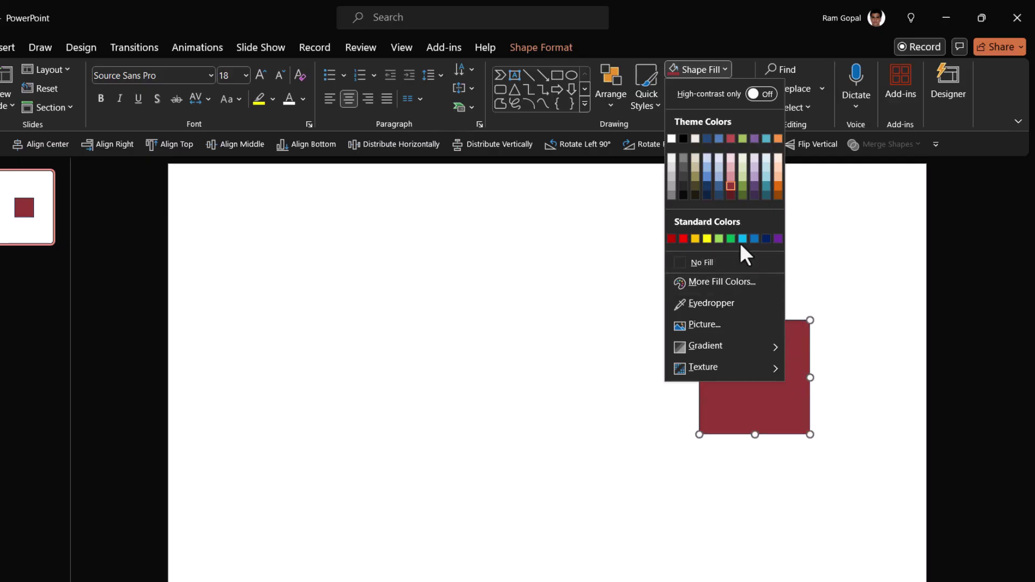
Step: Fill the square with Standard Colors Dark Blue, deselect it, and browse the Design themes gallery
{"action": "left_click", "coordinate": [766, 239]}
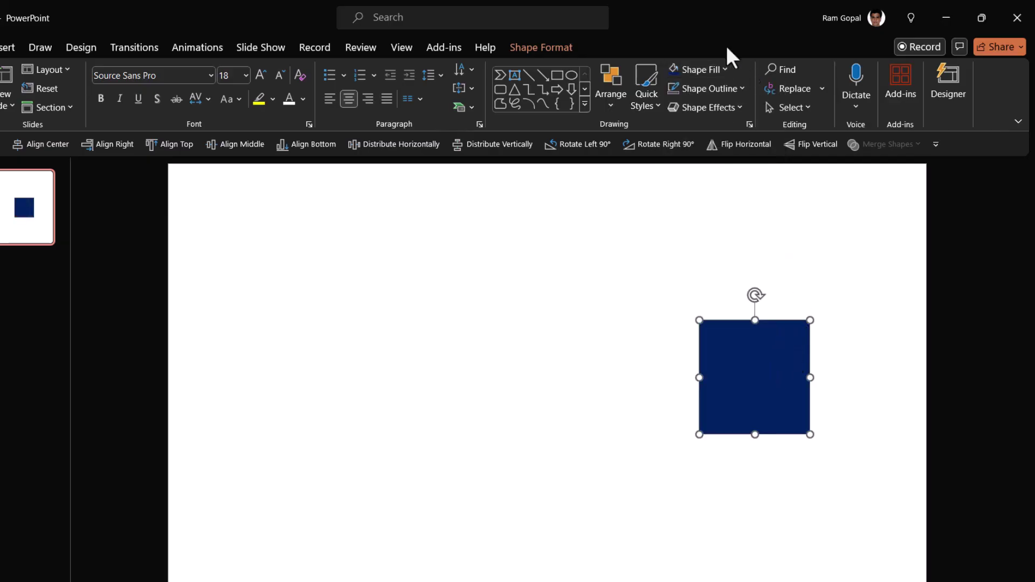
{"action": "left_click", "coordinate": [710, 69]}
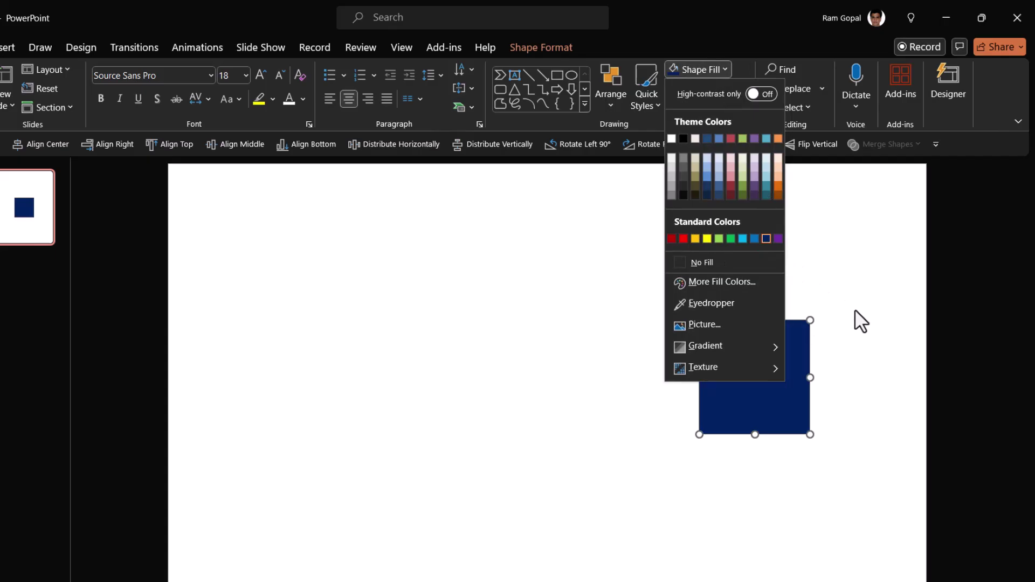
{"action": "key", "text": "Escape"}
{"action": "left_click", "coordinate": [865, 367]}
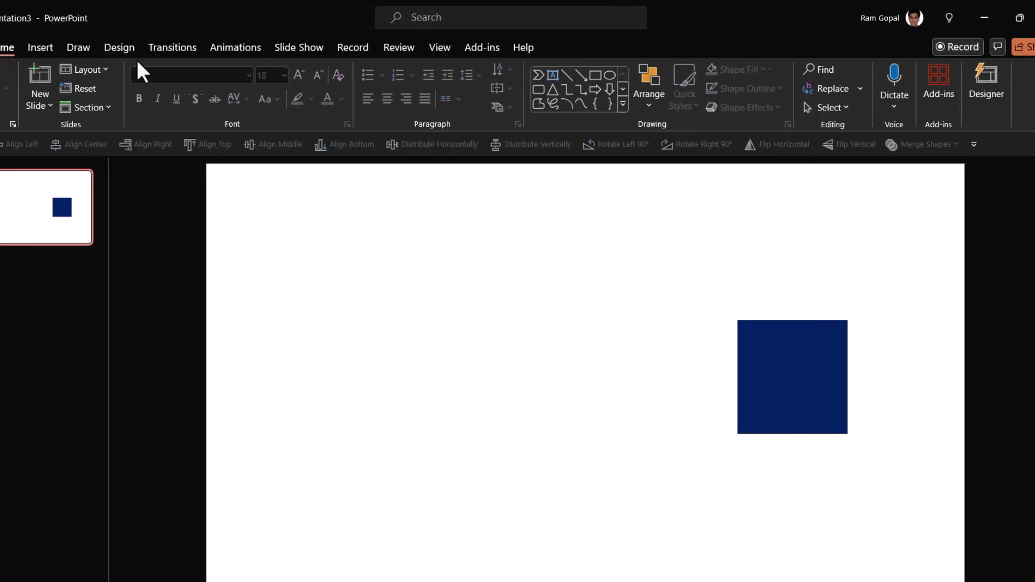
{"action": "left_click", "coordinate": [126, 50]}
{"action": "left_click", "coordinate": [575, 105]}
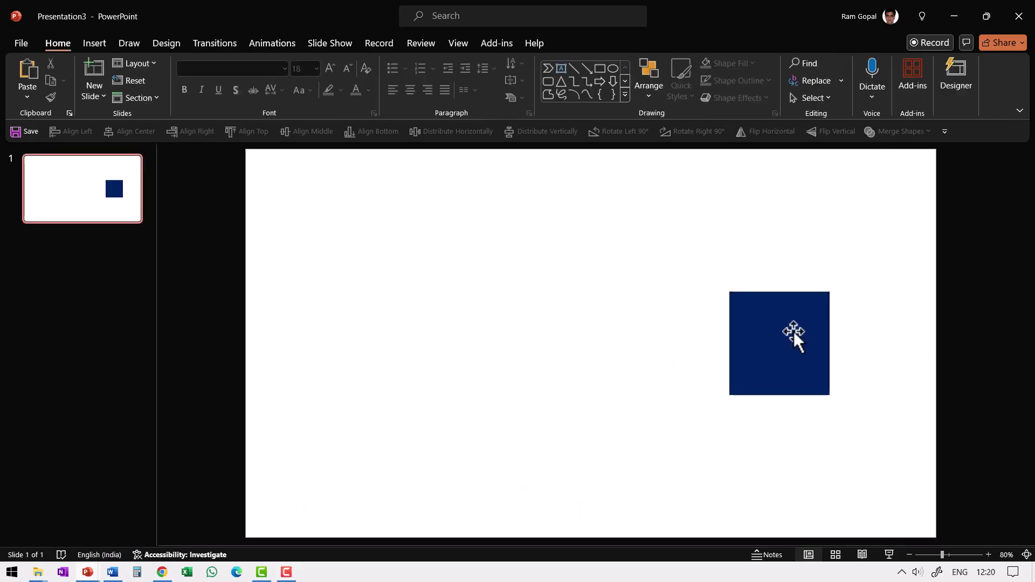
Step: Recheck the square's Shape Fill, keeping dark blue, then go to Chrome's 'energetic color palette' results
{"action": "left_click", "coordinate": [793, 331]}
{"action": "left_click", "coordinate": [745, 63]}
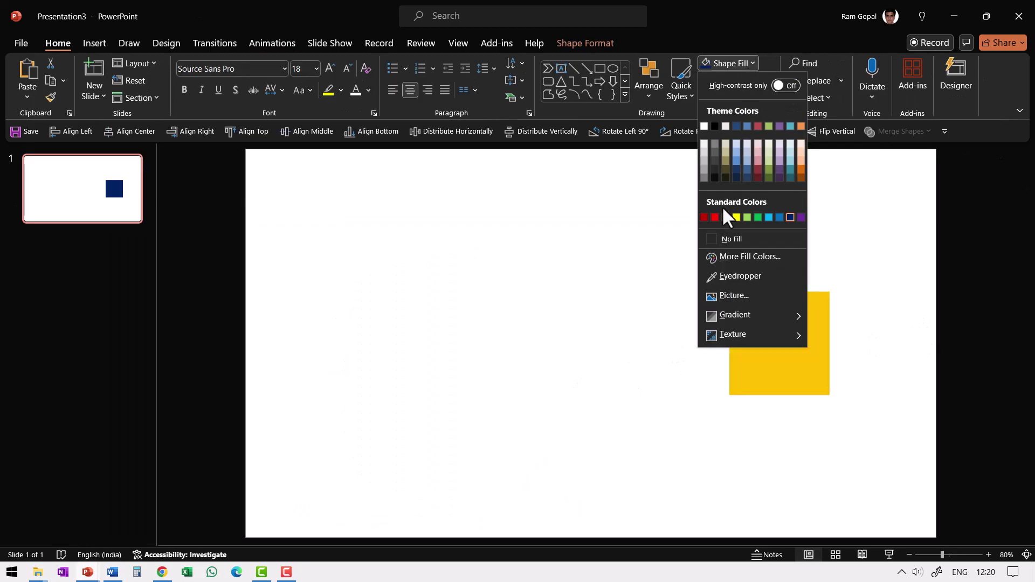
{"action": "left_click", "coordinate": [875, 350]}
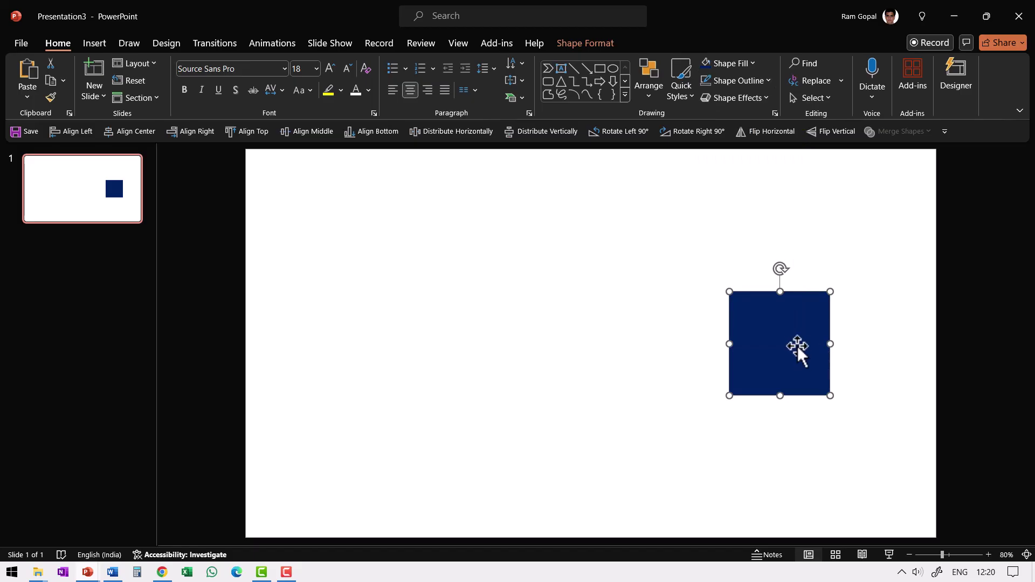
{"action": "left_click", "coordinate": [736, 62]}
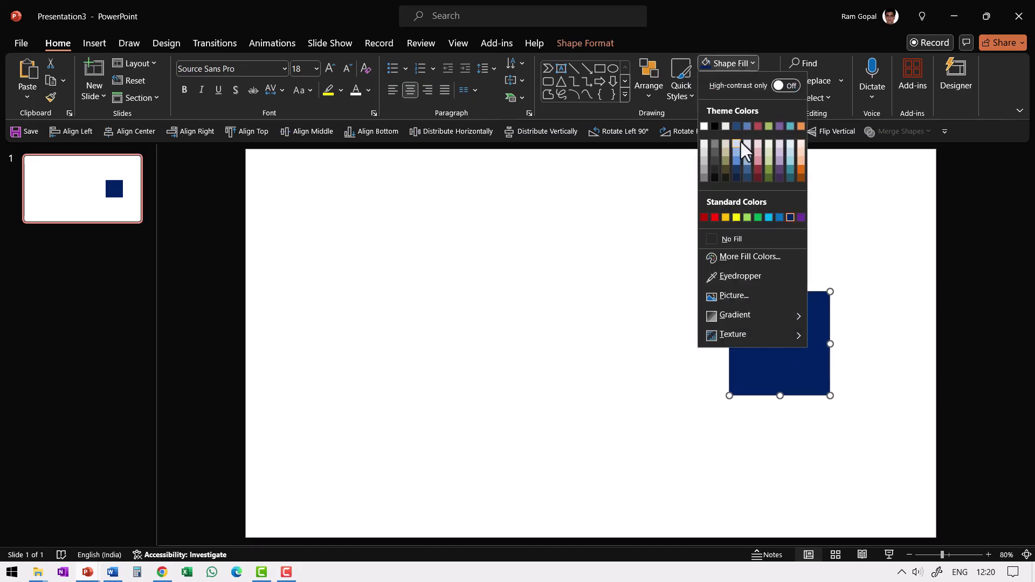
{"action": "left_click", "coordinate": [798, 340]}
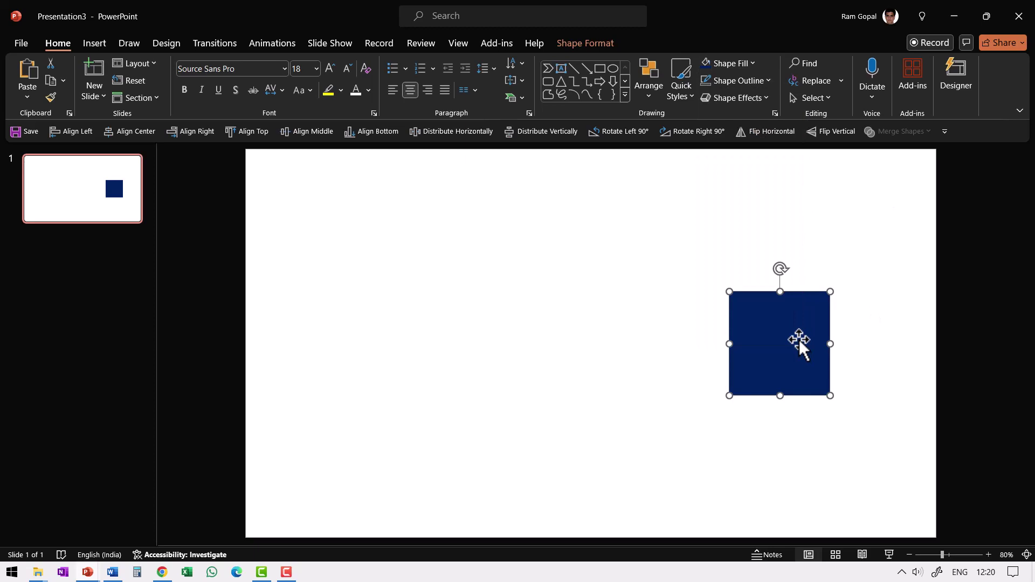
{"action": "key", "text": "alt+Tab"}
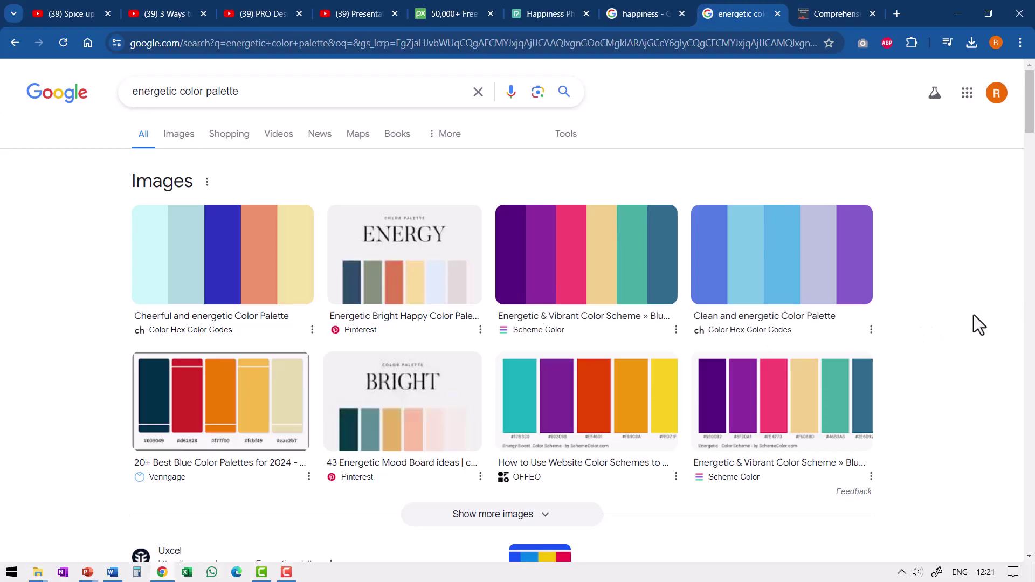
Step: Snip the Energetic & Vibrant palette's colour strip from the Google image results
{"action": "key", "text": "super+shift+s"}
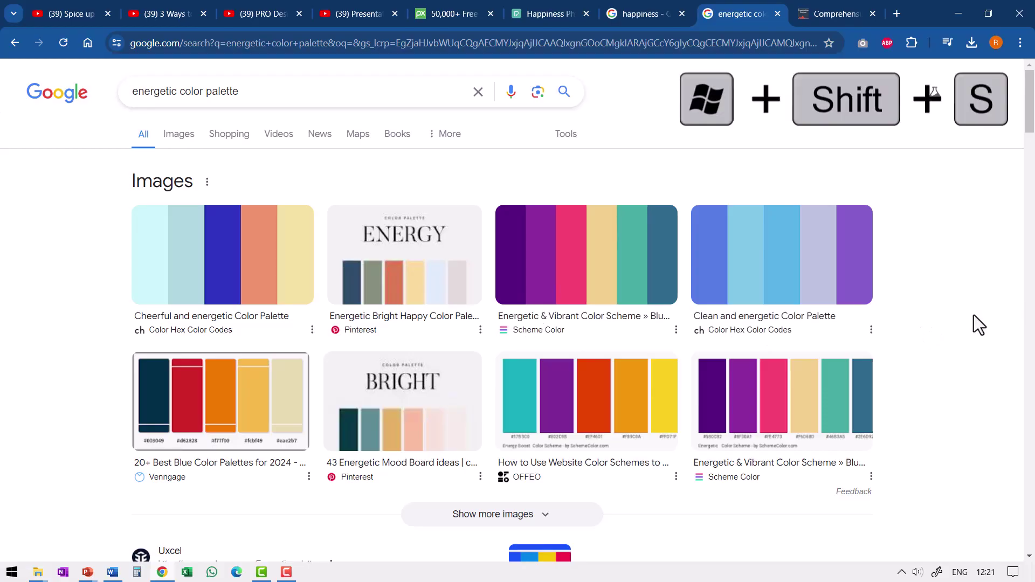
{"action": "left_click_drag", "start_coordinate": [488, 232], "coordinate": [646, 264]}
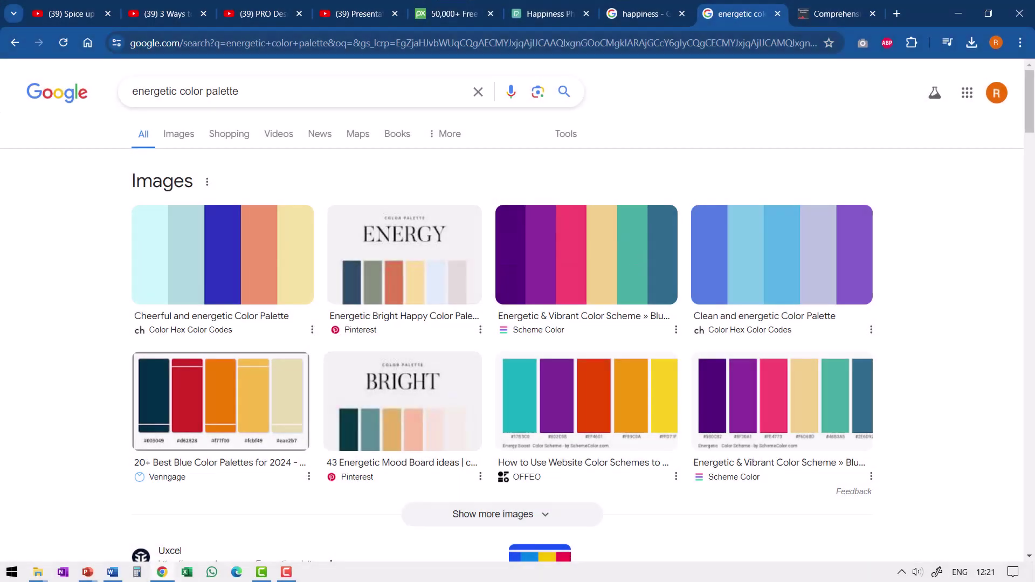
Step: Return to the colours presentation and paste the captured palette strip onto the slide
{"action": "mouse_move", "coordinate": [88, 571]}
{"action": "left_click", "coordinate": [73, 544]}
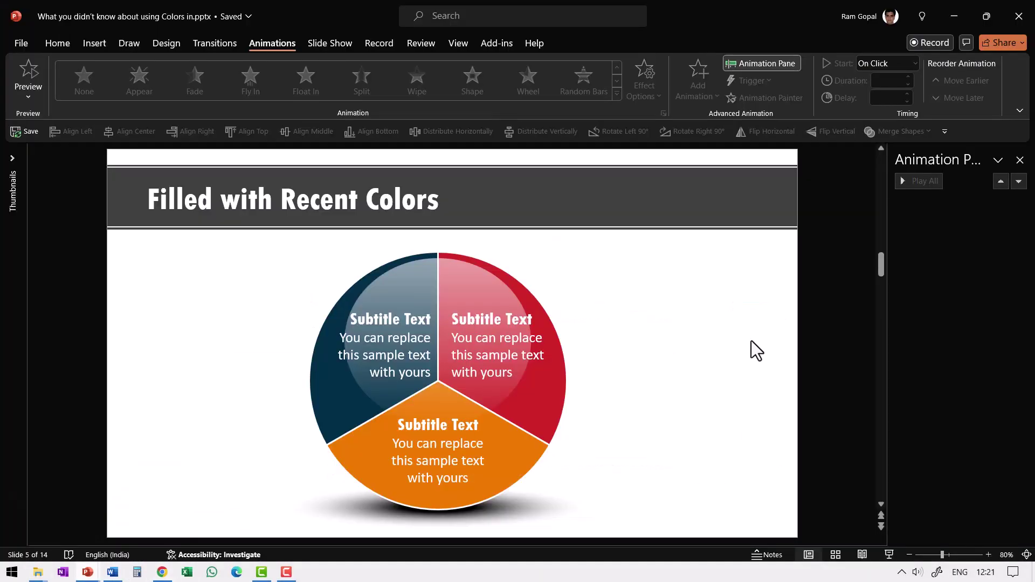
{"action": "right_click", "coordinate": [751, 341]}
{"action": "left_click", "coordinate": [751, 358]}
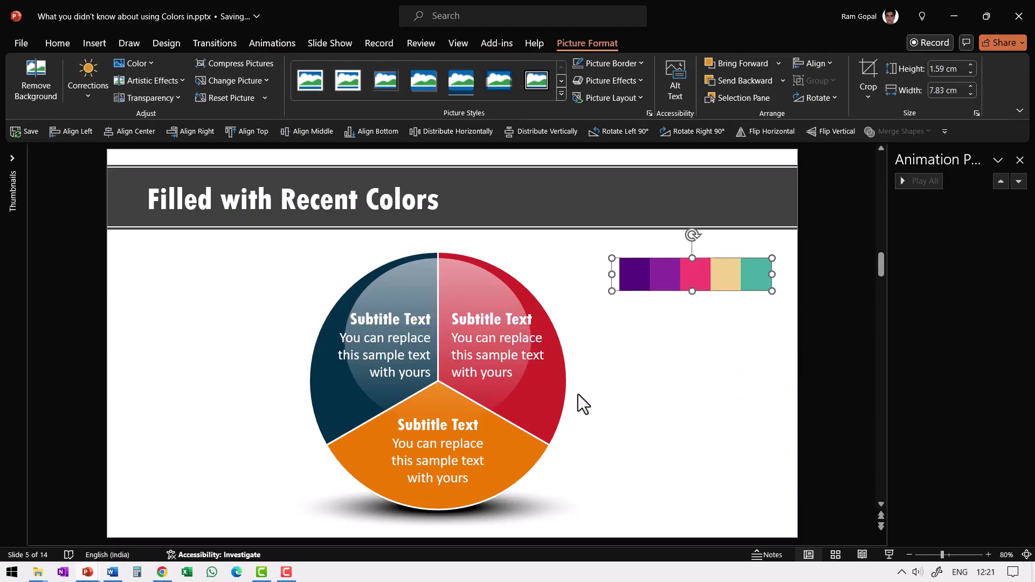
Step: Eyedrop the strip's purple, pink and teal onto the pie's right, bottom and left segments, then delete the strip
{"action": "left_click", "coordinate": [561, 386]}
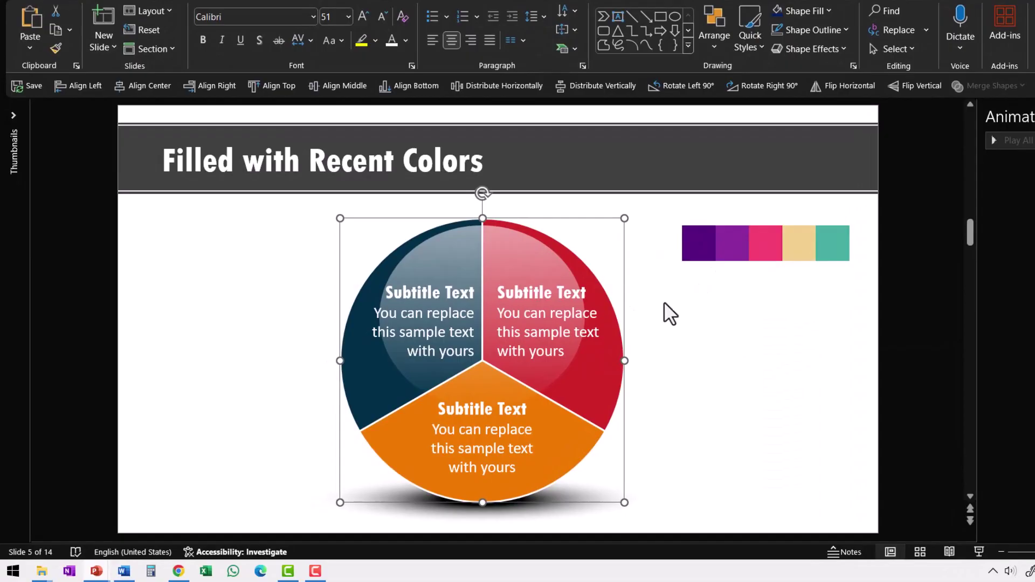
{"action": "left_click", "coordinate": [817, 11]}
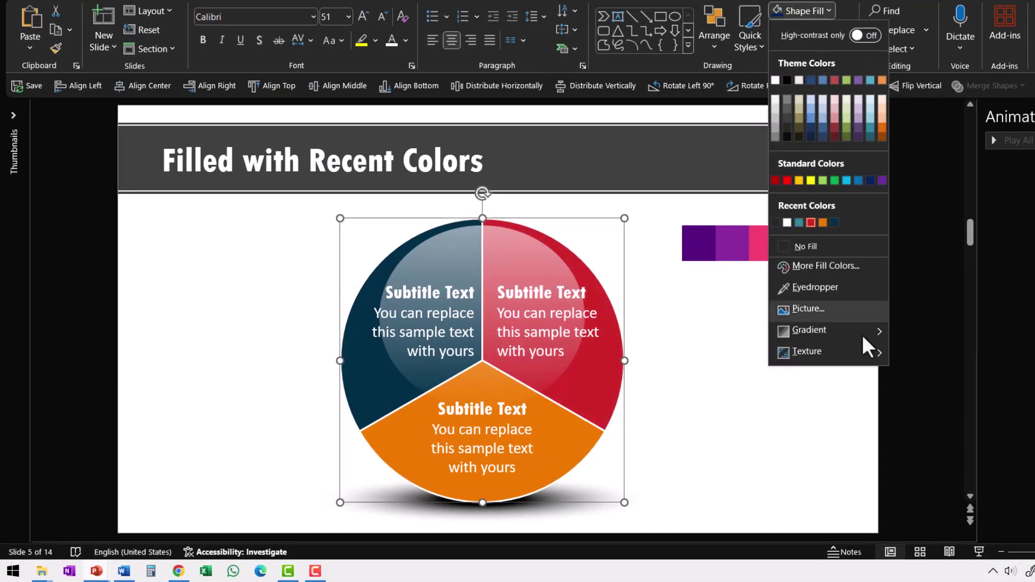
{"action": "left_click", "coordinate": [811, 287]}
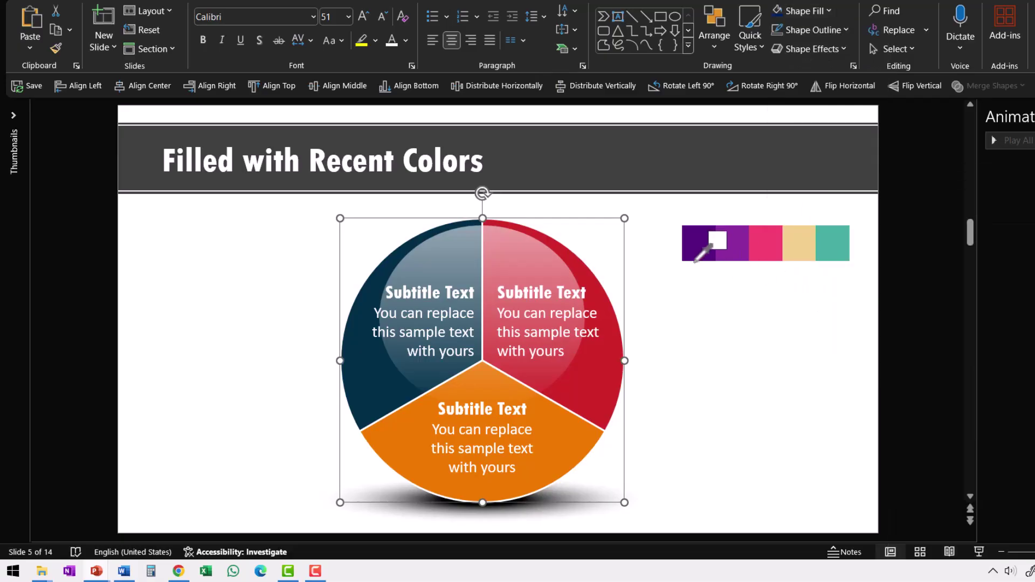
{"action": "left_click", "coordinate": [700, 240]}
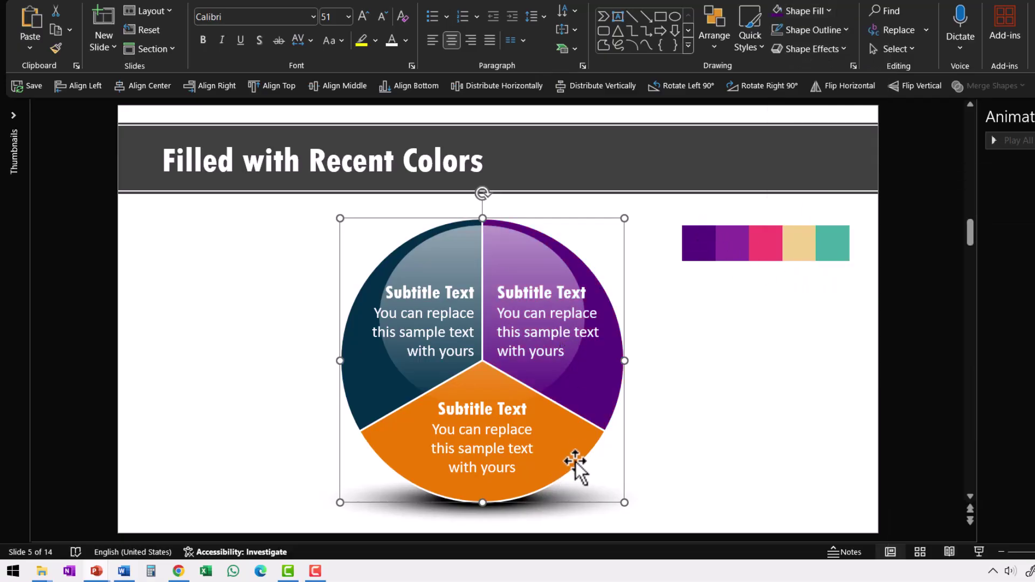
{"action": "left_click", "coordinate": [801, 12]}
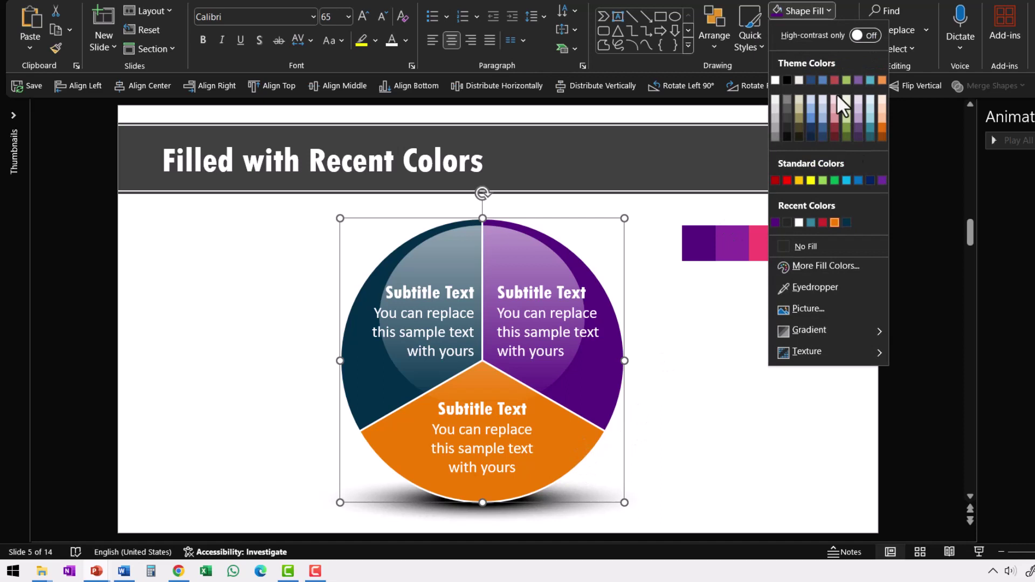
{"action": "left_click", "coordinate": [814, 287]}
{"action": "left_click", "coordinate": [774, 240]}
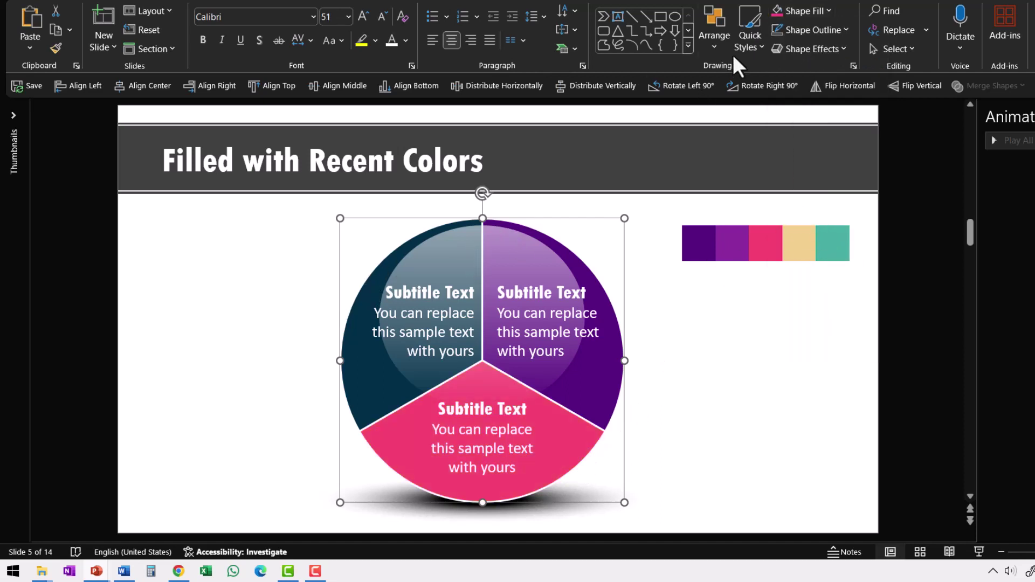
{"action": "left_click", "coordinate": [803, 10]}
{"action": "left_click", "coordinate": [832, 287]}
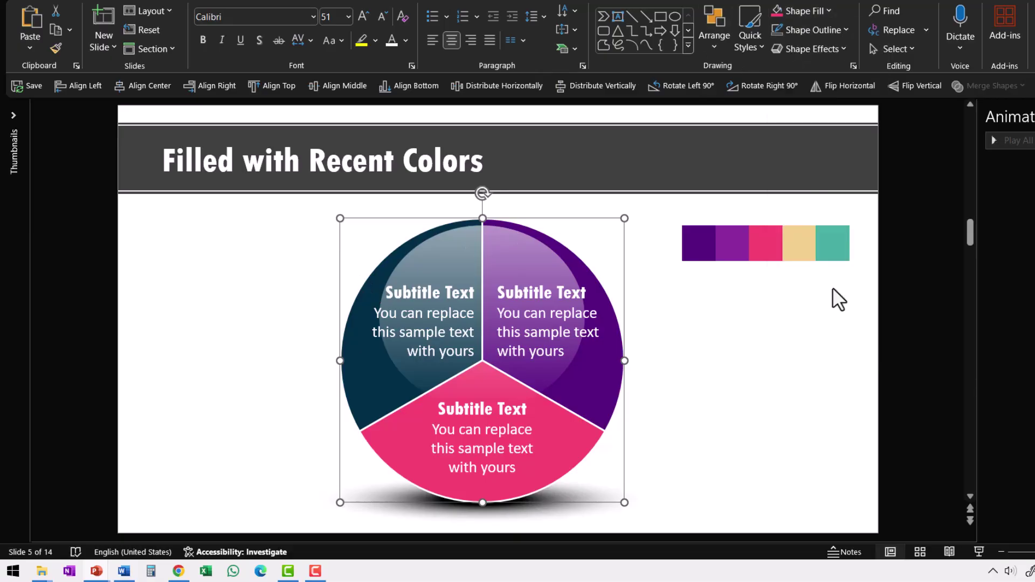
{"action": "left_click", "coordinate": [836, 237]}
{"action": "left_click", "coordinate": [742, 376]}
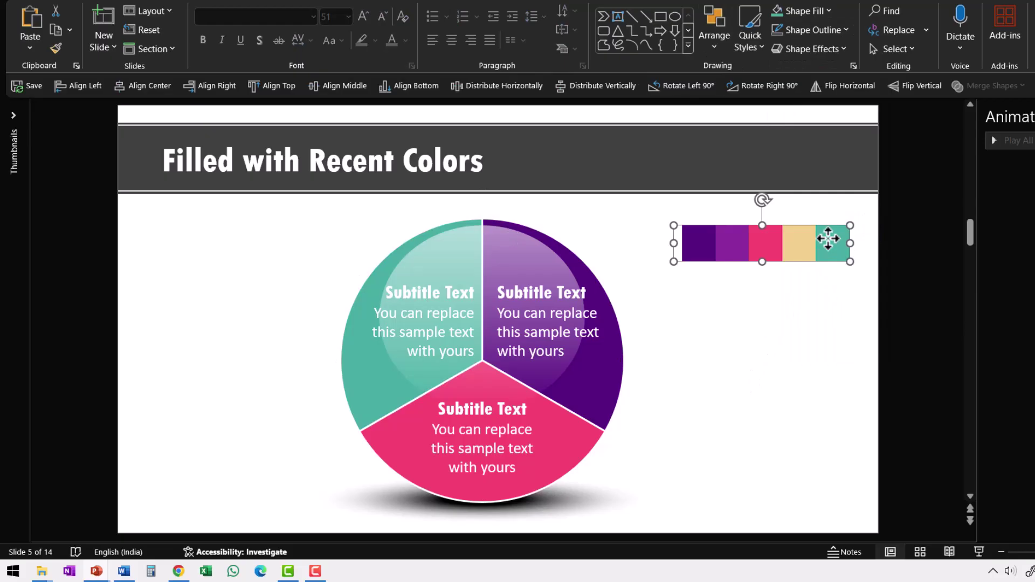
{"action": "key", "text": "Delete"}
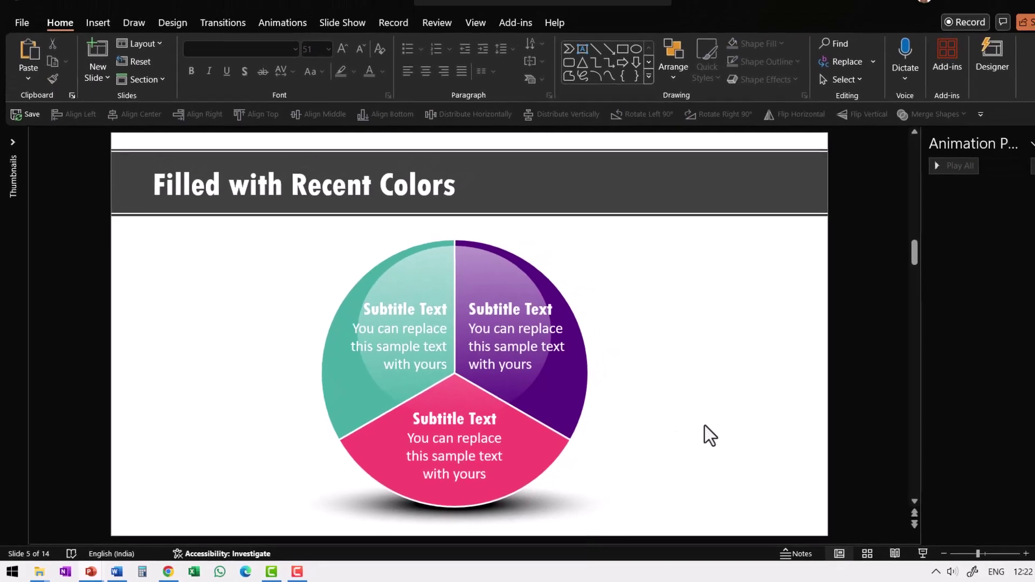
Step: Copy slide 5's pie group onto slide 6 and nudge it slightly right
{"action": "scroll", "coordinate": [695, 404], "scroll_direction": "down", "scroll_amount": 1}
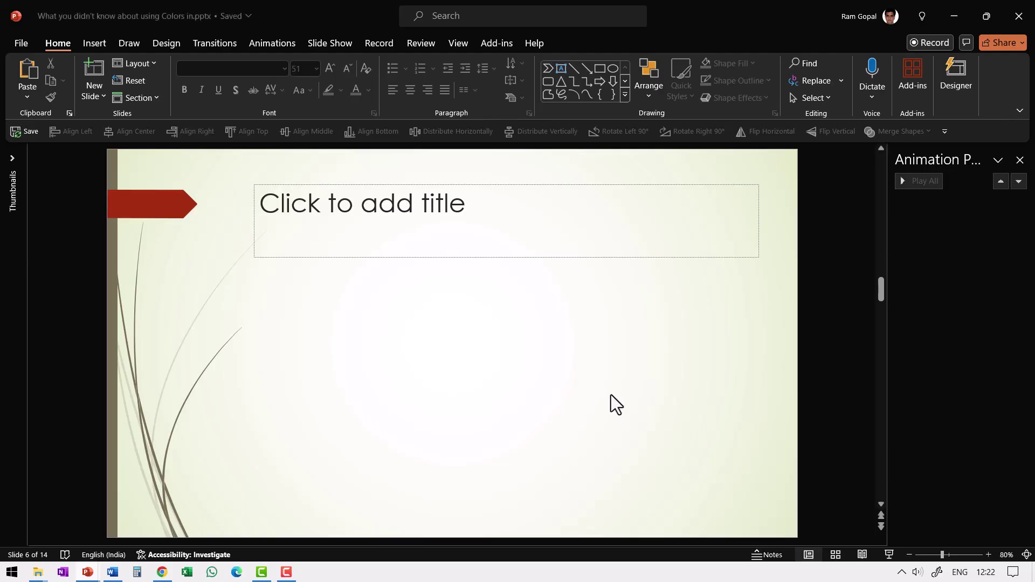
{"action": "scroll", "coordinate": [610, 394], "scroll_direction": "up", "scroll_amount": 1}
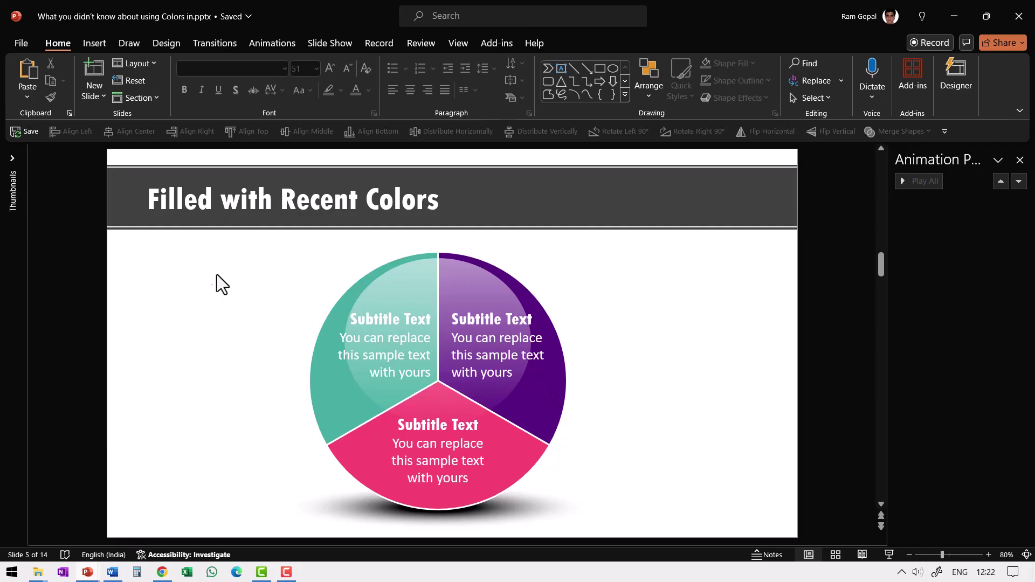
{"action": "left_click_drag", "start_coordinate": [188, 245], "coordinate": [715, 545]}
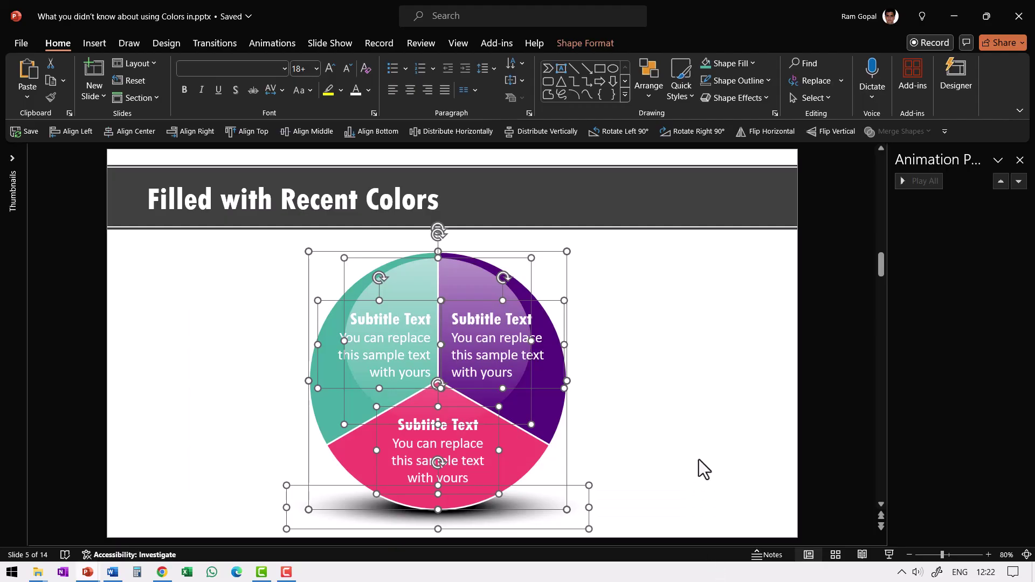
{"action": "scroll", "coordinate": [698, 459], "scroll_direction": "down", "scroll_amount": 1}
{"action": "key", "text": "ctrl+v"}
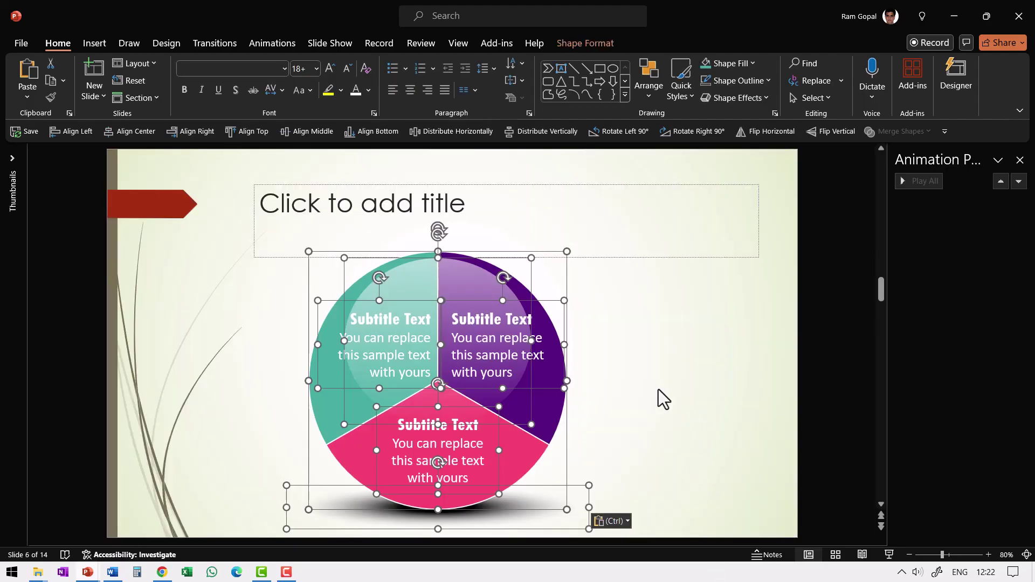
{"action": "left_click_drag", "start_coordinate": [566, 299], "coordinate": [592, 292]}
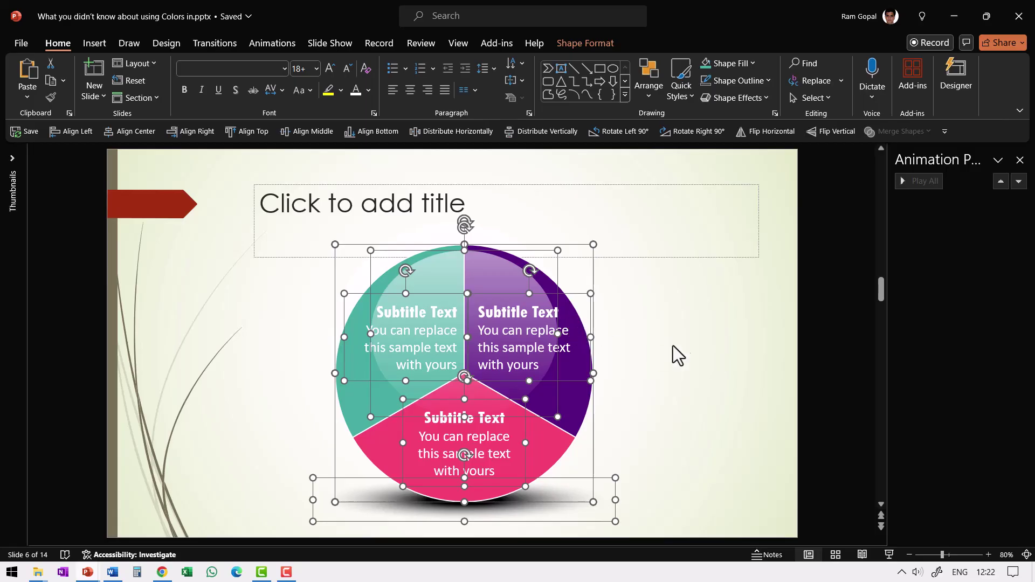
{"action": "left_click", "coordinate": [686, 348]}
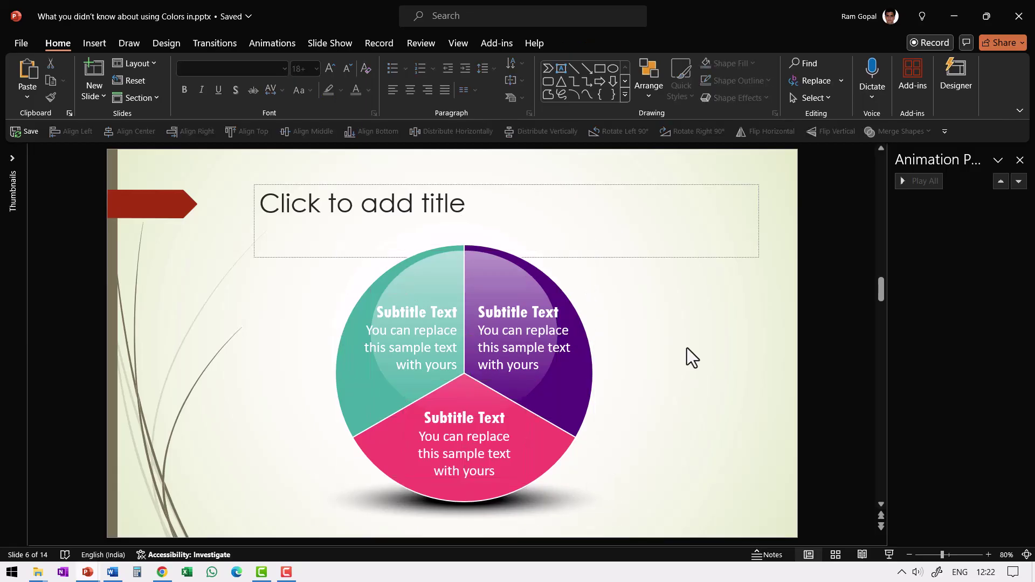
{"action": "left_click", "coordinate": [580, 388]}
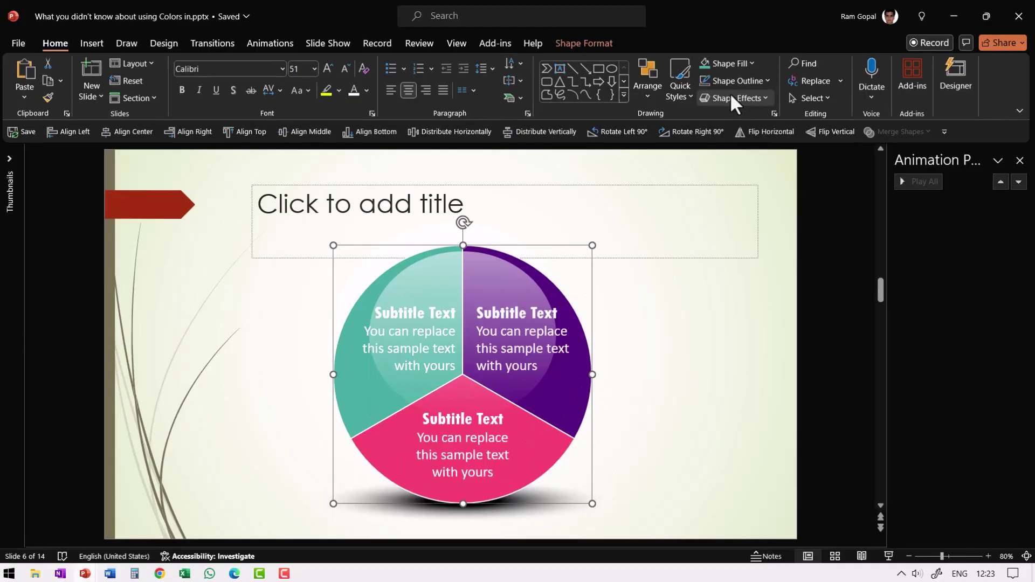
{"action": "left_click", "coordinate": [735, 63]}
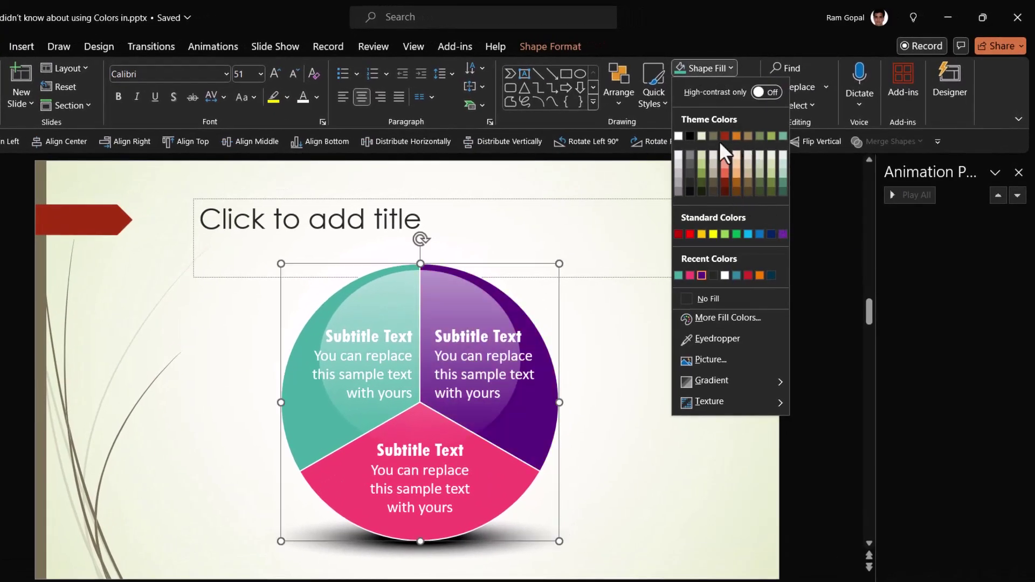
{"action": "left_click", "coordinate": [613, 386]}
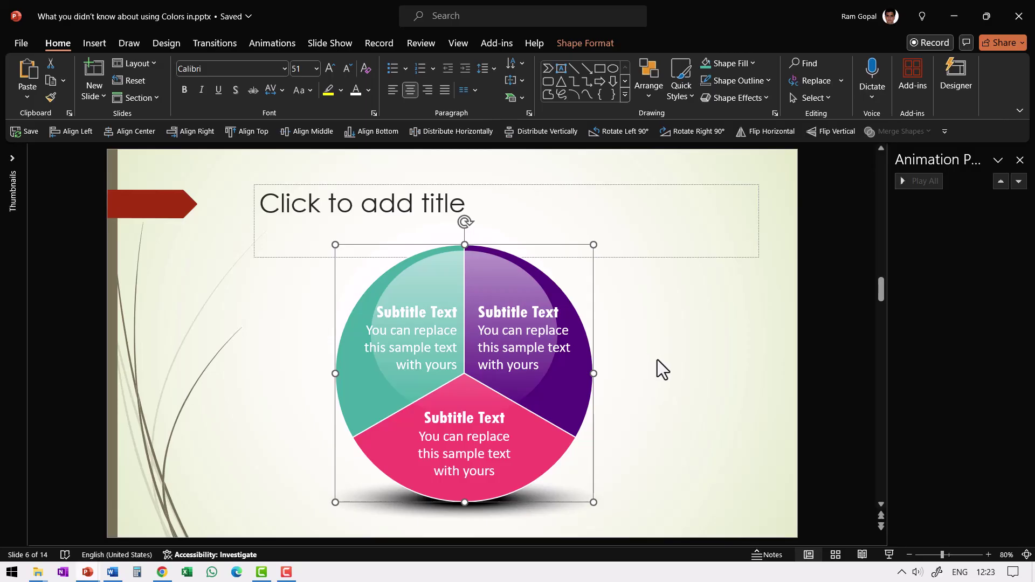
Step: Delete the copied pie from slide 6, then select all pieces of slide 3's theme-colours pie
{"action": "left_click", "coordinate": [704, 439]}
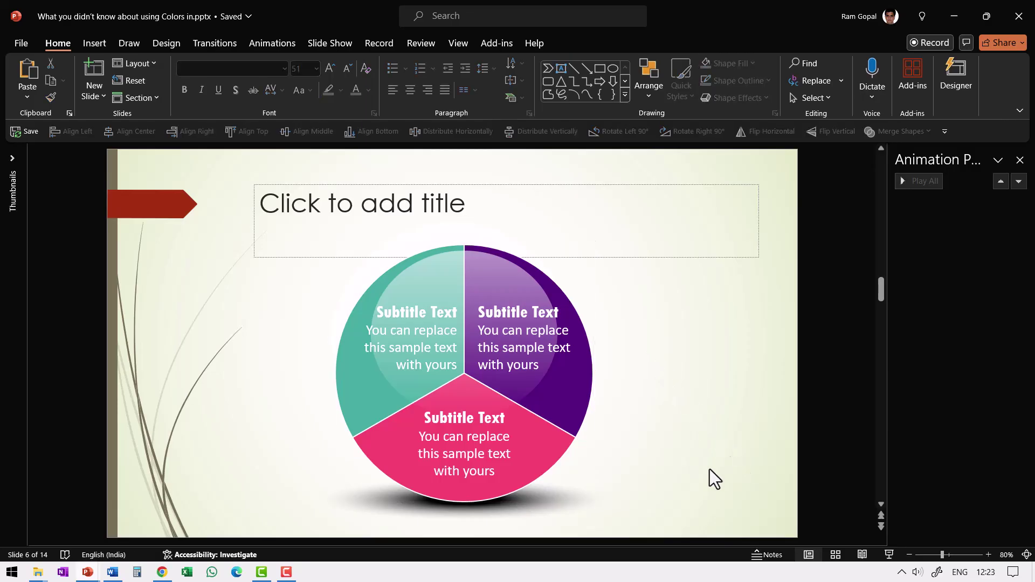
{"action": "left_click_drag", "start_coordinate": [232, 221], "coordinate": [705, 555]}
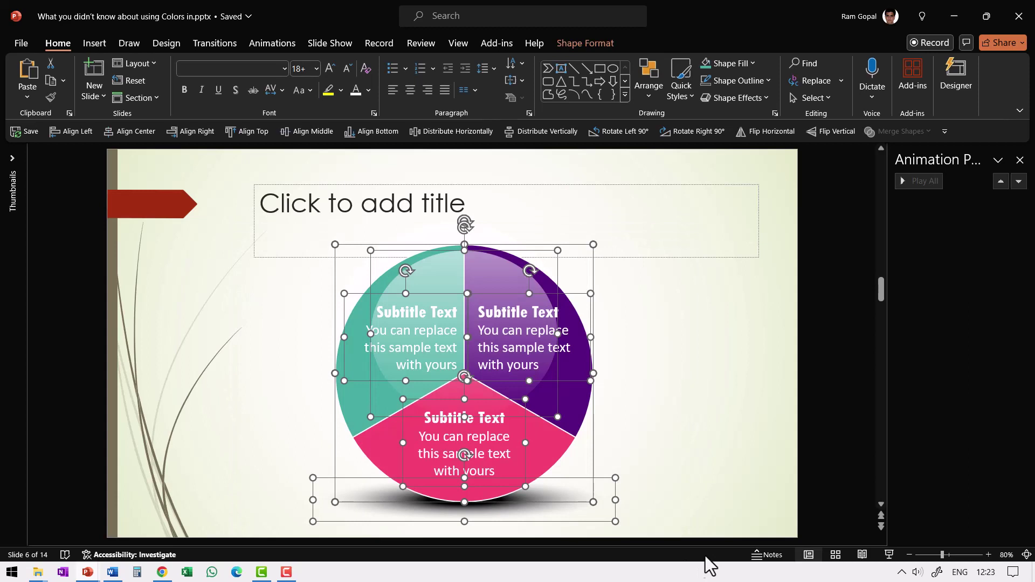
{"action": "key", "text": "Delete"}
{"action": "scroll", "coordinate": [692, 445], "scroll_direction": "up", "scroll_amount": 3}
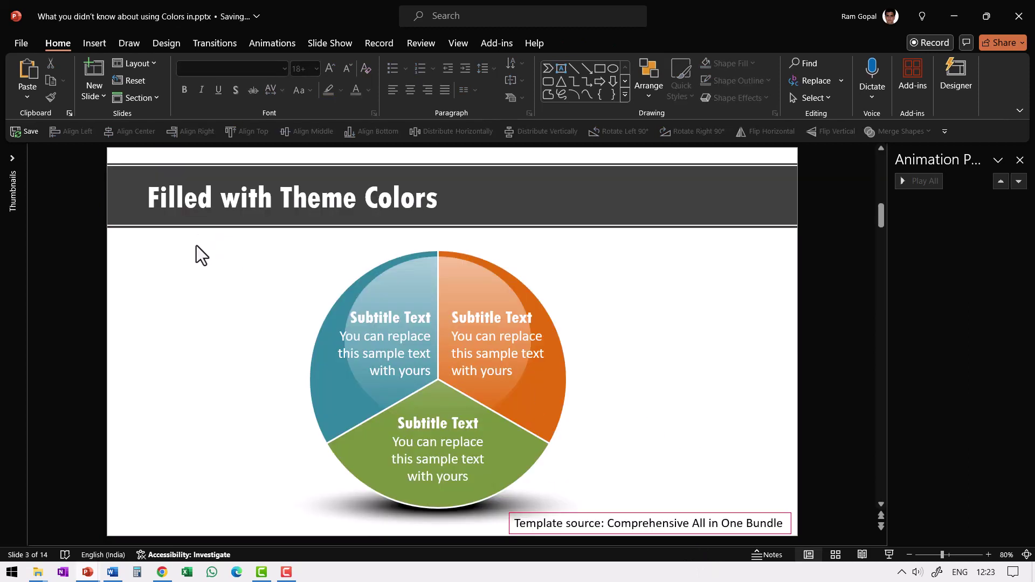
{"action": "left_click_drag", "start_coordinate": [196, 242], "coordinate": [685, 545]}
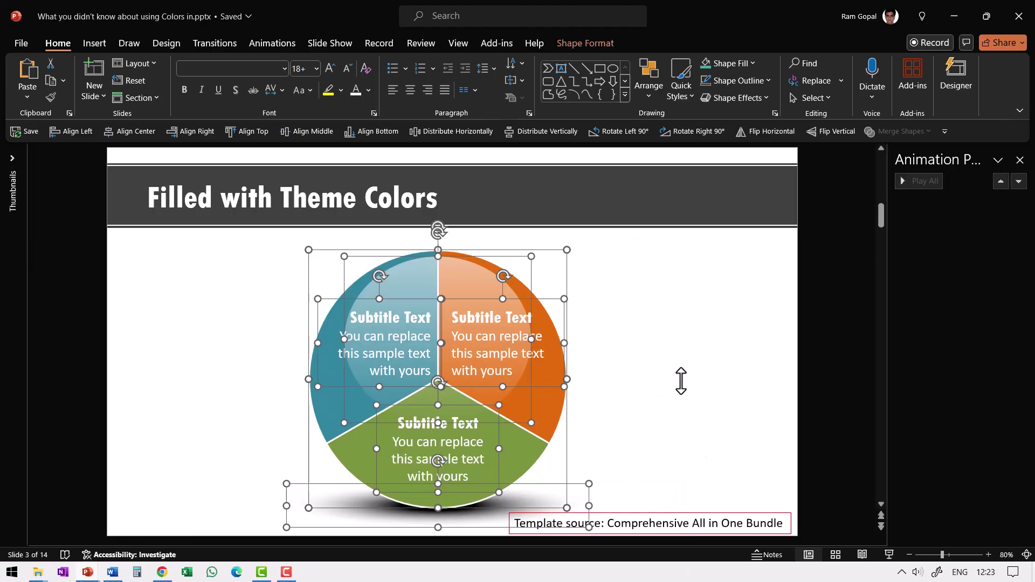
Step: Paste the theme-colours pie onto slide 6, where it turns olive, sea green and brown
{"action": "scroll", "coordinate": [588, 371], "scroll_direction": "down", "scroll_amount": 3}
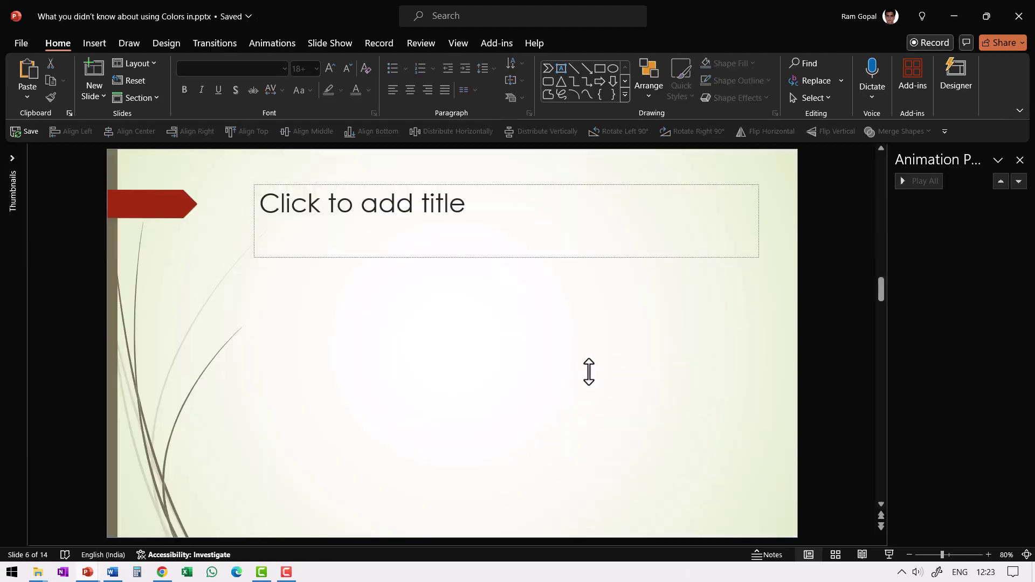
{"action": "key", "text": "ctrl+v"}
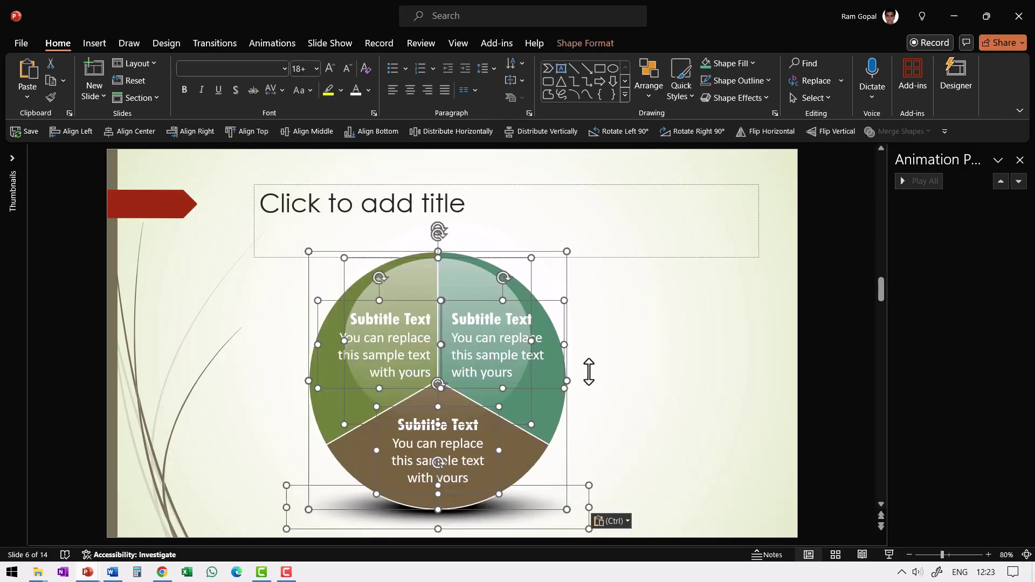
{"action": "left_click", "coordinate": [618, 362]}
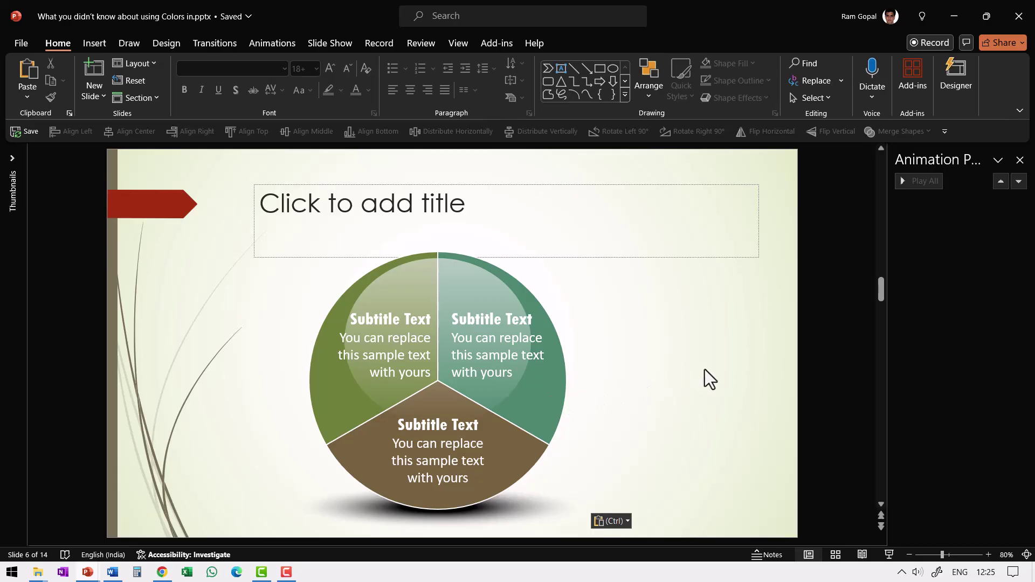
Step: Select the four top-row chevrons on slide 11, 'Take advantage of Preset gradient options'
{"action": "scroll", "coordinate": [728, 366], "scroll_direction": "down", "scroll_amount": 5}
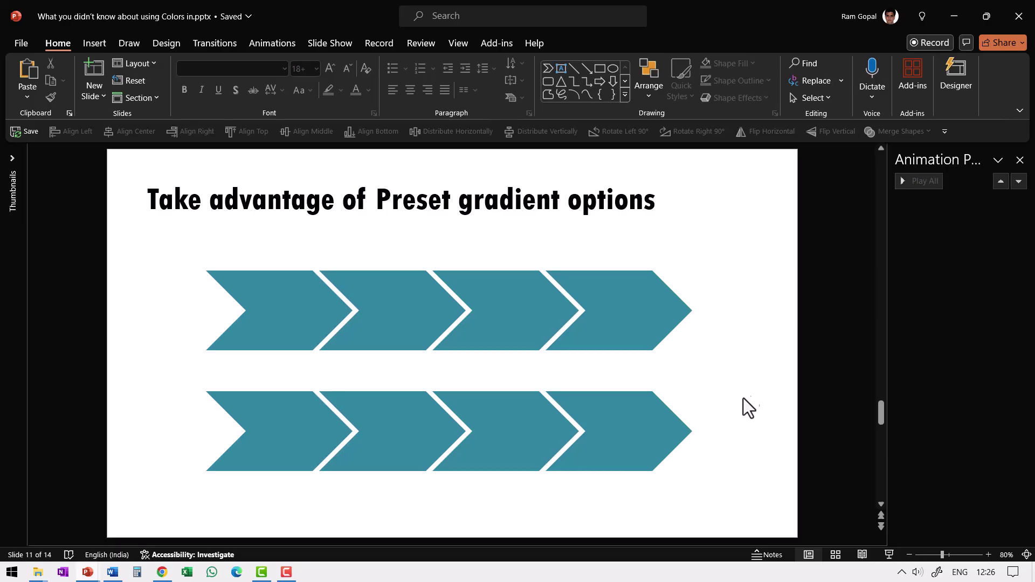
{"action": "left_click", "coordinate": [288, 287]}
{"action": "left_click", "coordinate": [402, 303], "text": "shift"}
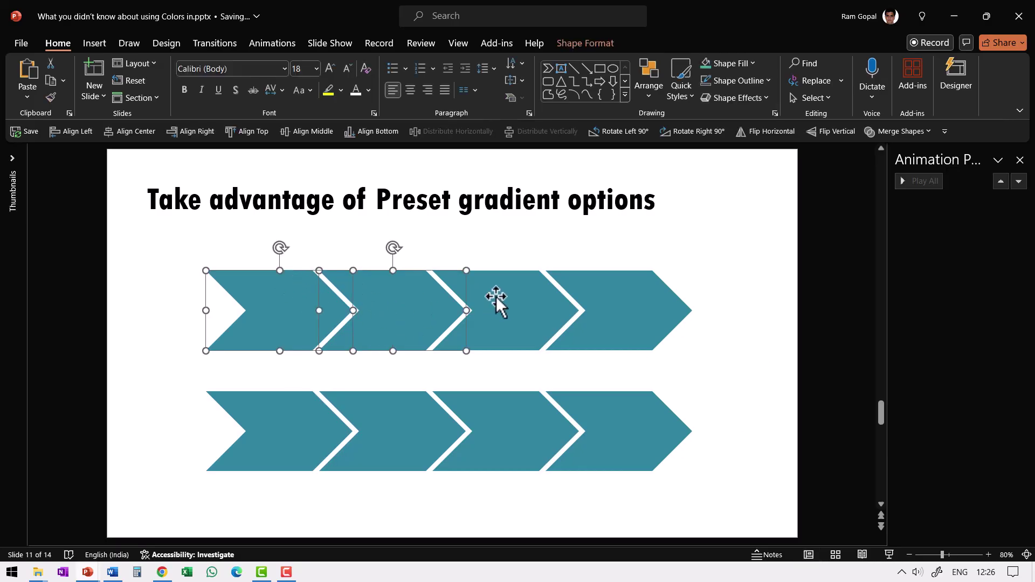
{"action": "left_click", "coordinate": [495, 296], "text": "shift"}
{"action": "left_click", "coordinate": [615, 298], "text": "shift"}
Step: Try a gradient fill and the preset gradients in Format Object, then undo back to solid teal
{"action": "right_click", "coordinate": [619, 303]}
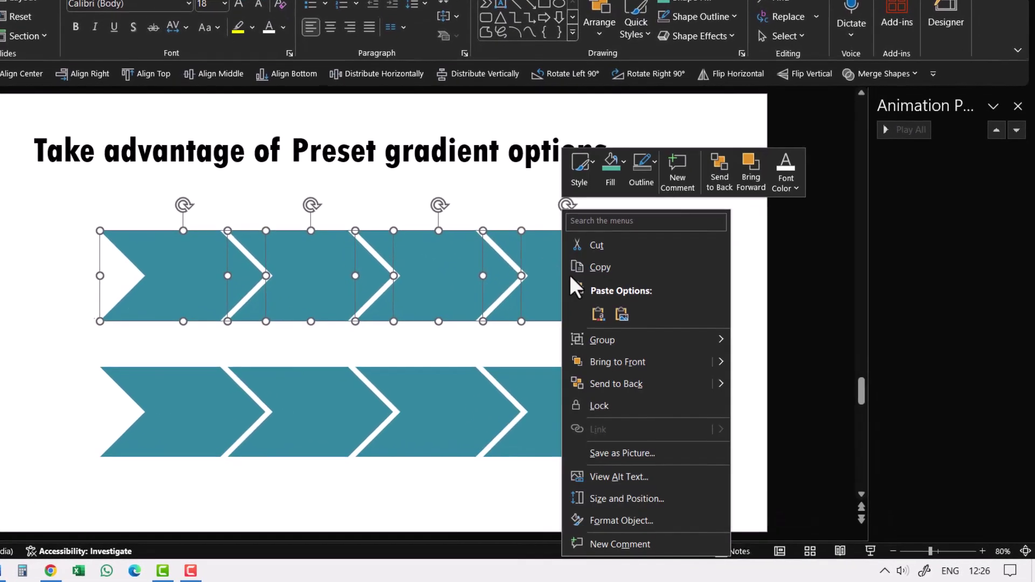
{"action": "left_click", "coordinate": [615, 518]}
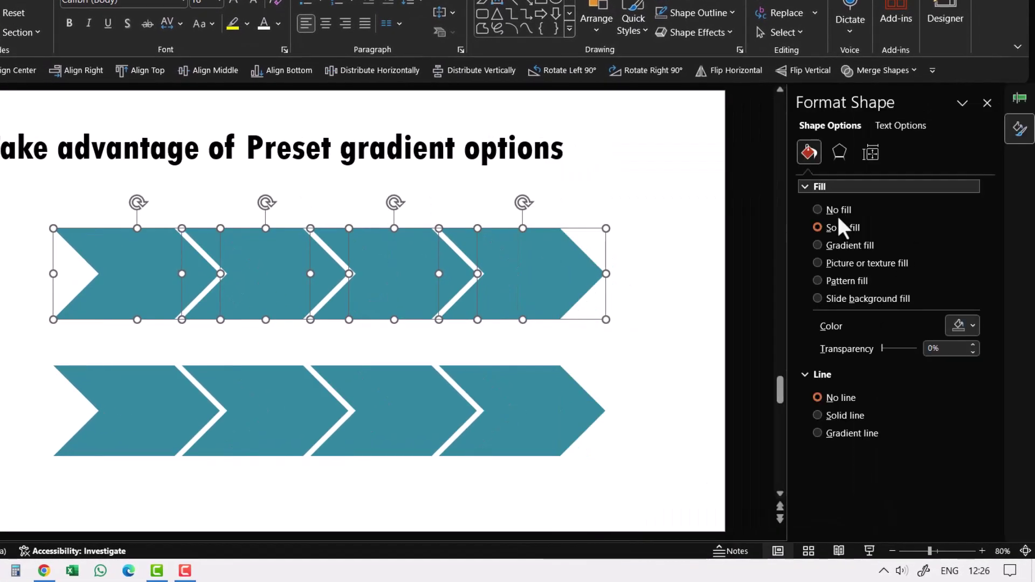
{"action": "left_click", "coordinate": [838, 243]}
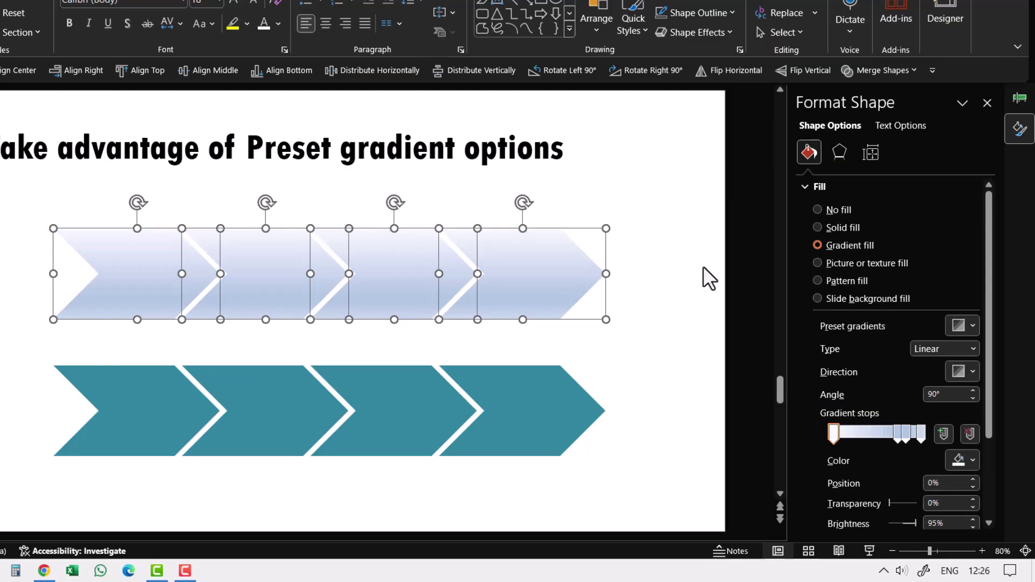
{"action": "left_click", "coordinate": [958, 326]}
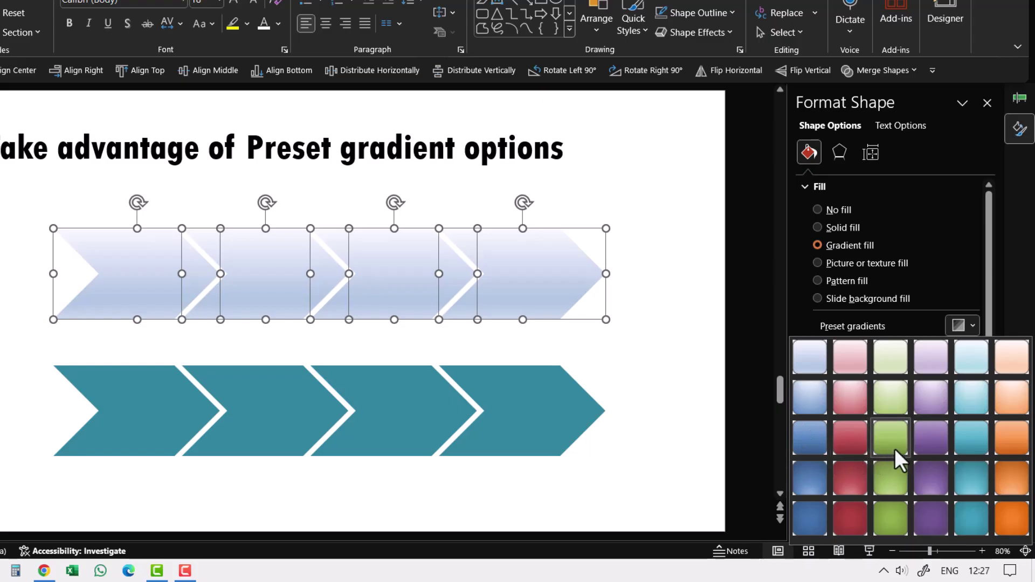
{"action": "left_click", "coordinate": [703, 394]}
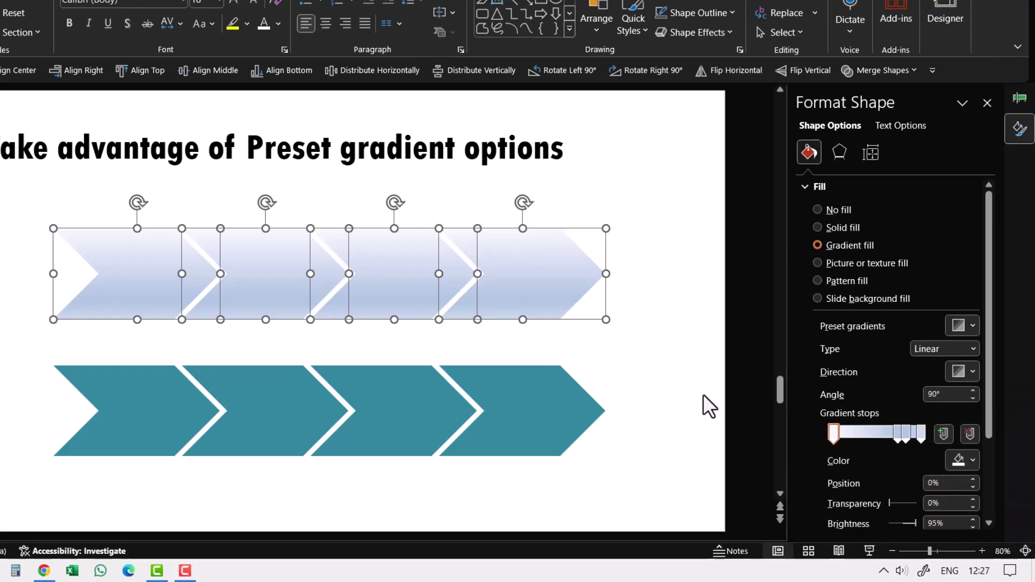
{"action": "key", "text": "ctrl+z"}
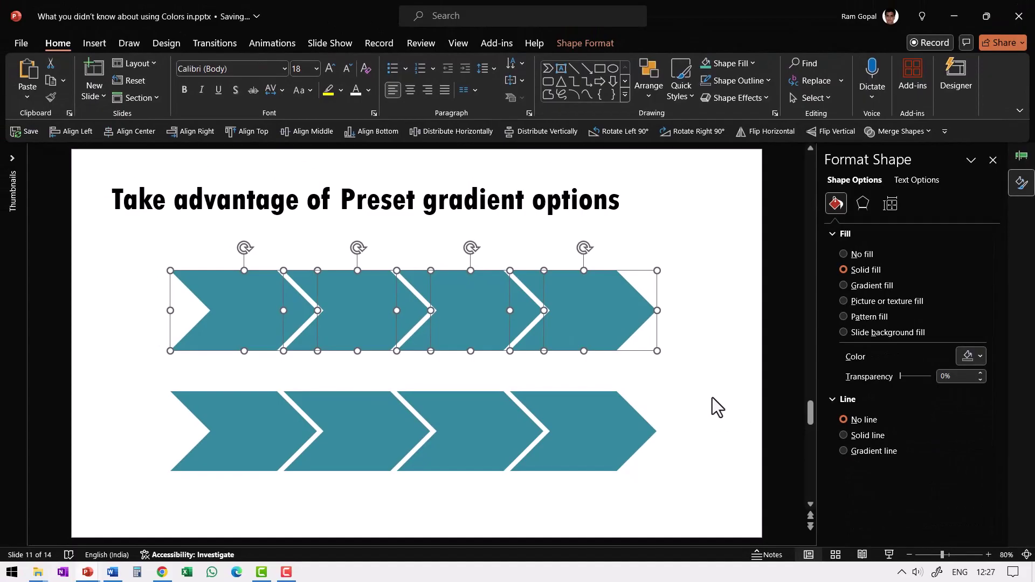
Step: Select the four bottom-row chevrons and apply a Dark Variation linear gradient fill
{"action": "left_click", "coordinate": [712, 397]}
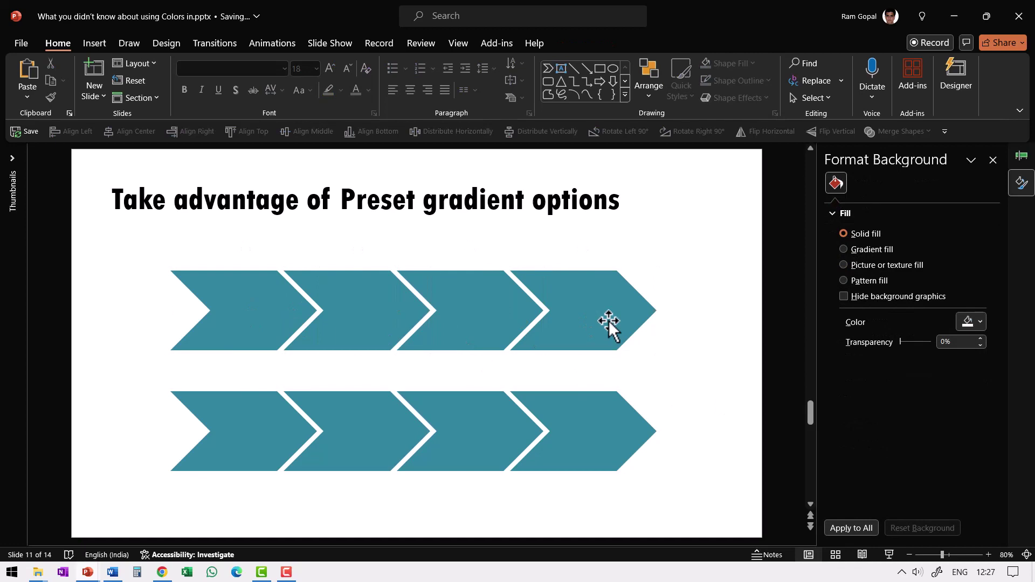
{"action": "left_click_drag", "start_coordinate": [141, 374], "coordinate": [701, 545]}
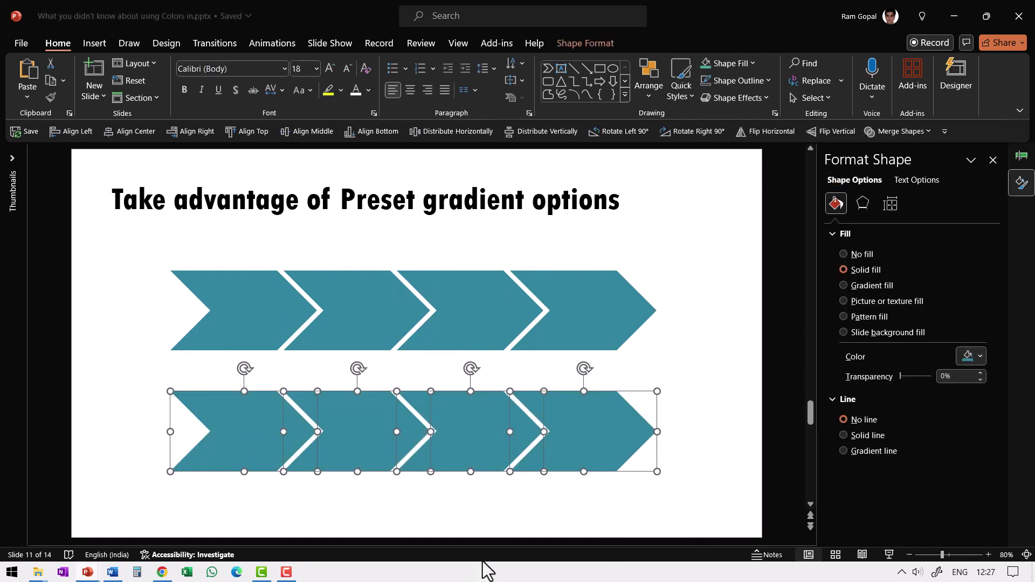
{"action": "left_click", "coordinate": [721, 60]}
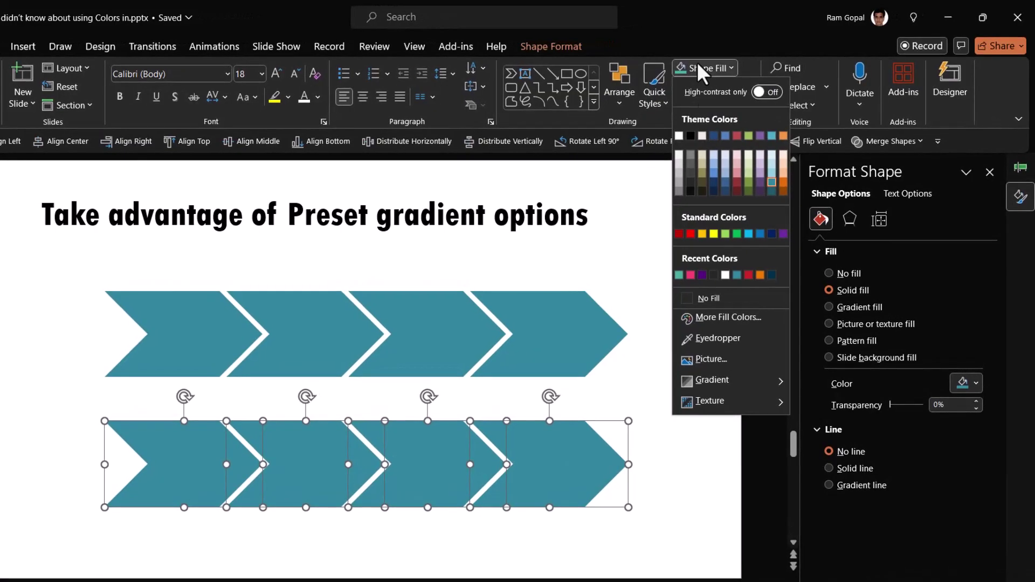
{"action": "mouse_move", "coordinate": [712, 379]}
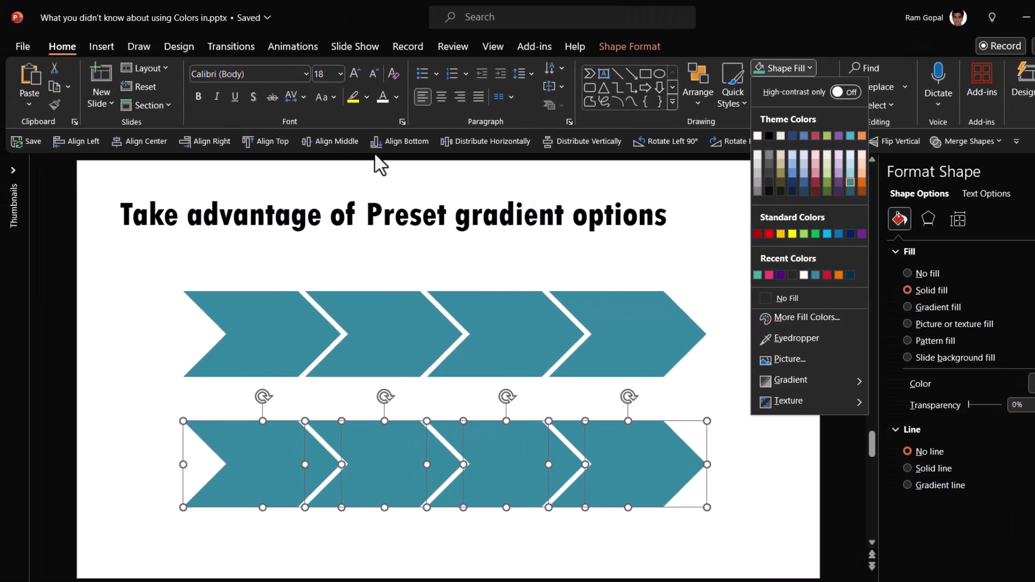
{"action": "mouse_move", "coordinate": [792, 380]}
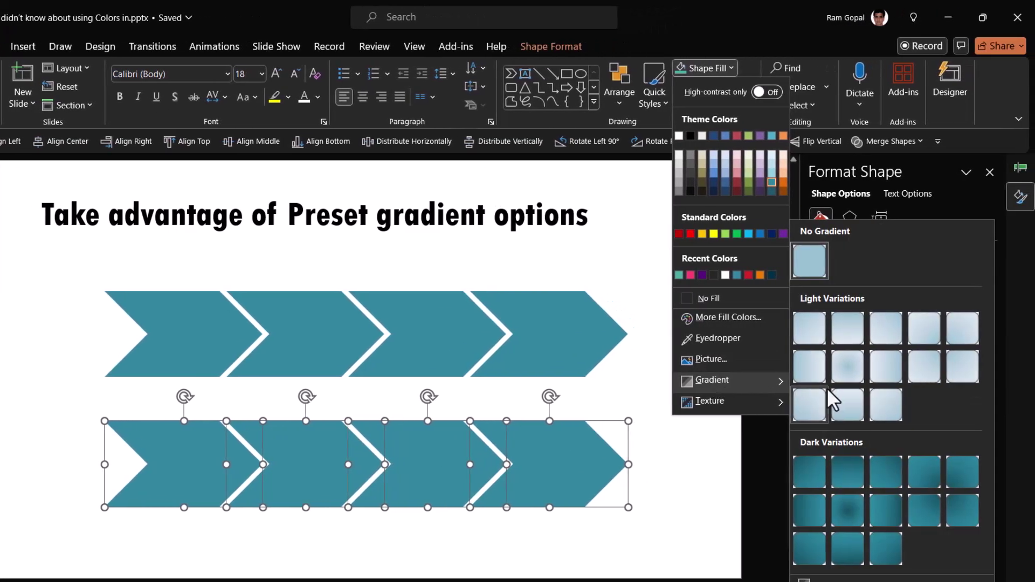
{"action": "left_click", "coordinate": [806, 512]}
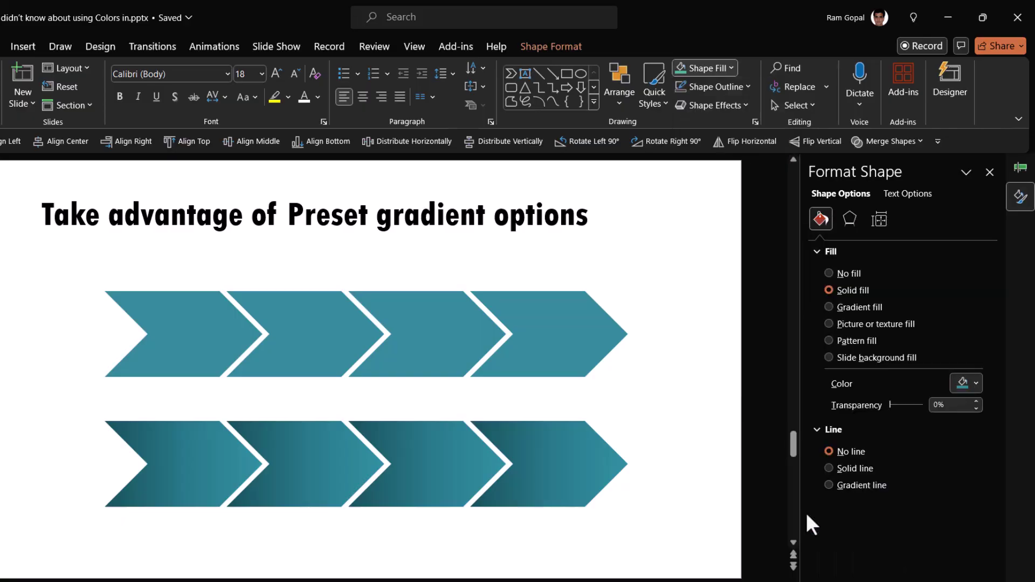
{"action": "left_click", "coordinate": [730, 489]}
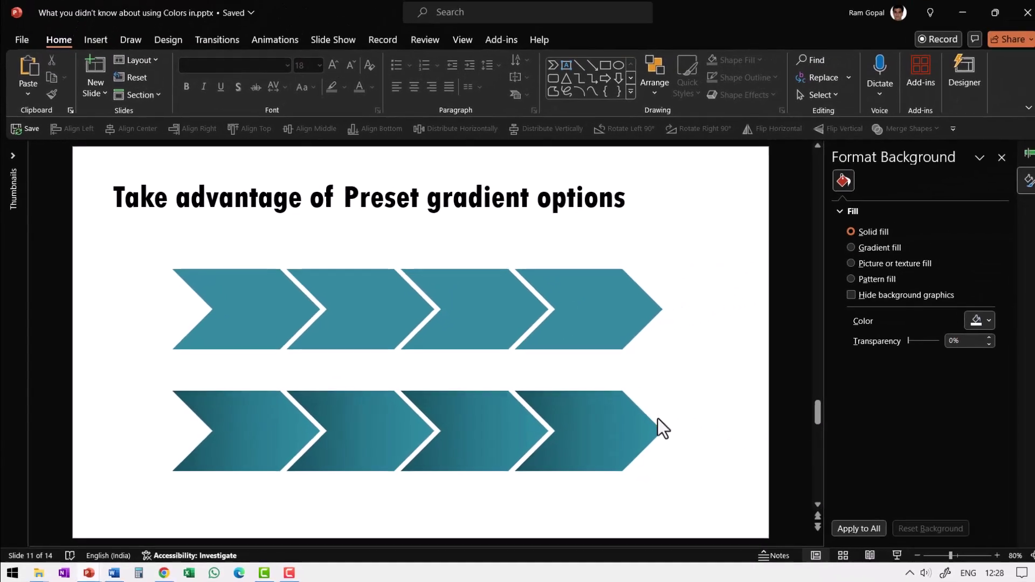
Step: Insert the Africa icon from the stock Icons library onto slide 12
{"action": "scroll", "coordinate": [741, 376], "scroll_direction": "down", "scroll_amount": 1}
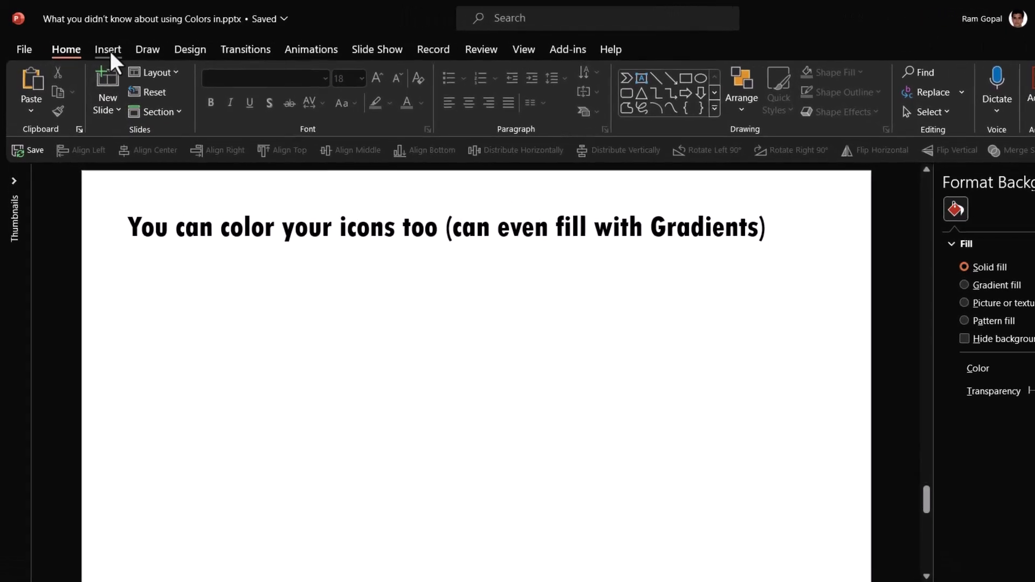
{"action": "left_click", "coordinate": [110, 50]}
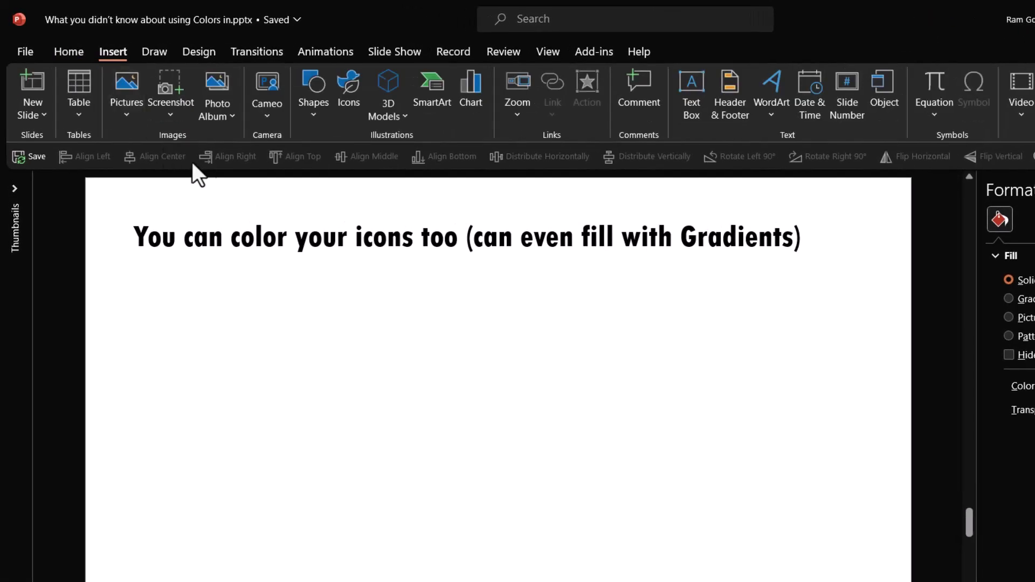
{"action": "left_click", "coordinate": [340, 102]}
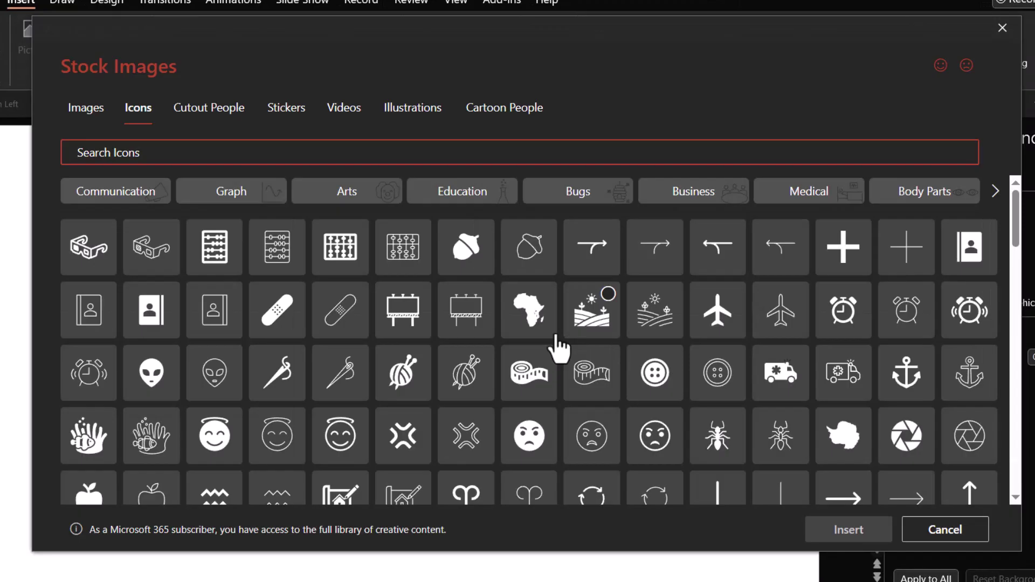
{"action": "left_click", "coordinate": [537, 323]}
{"action": "left_click", "coordinate": [830, 525]}
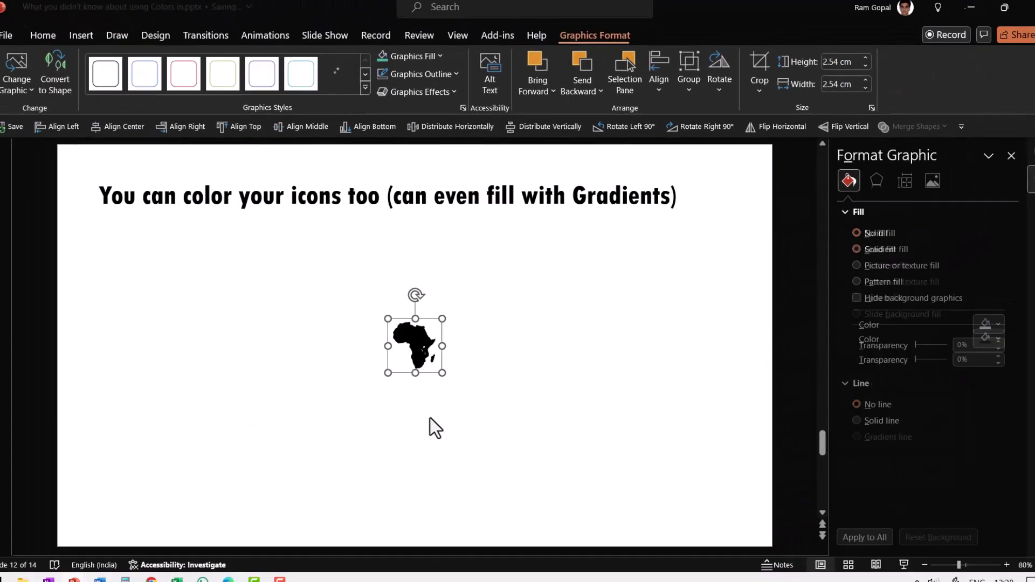
Step: Enlarge the Africa icon to about 9.79 cm, move it left, and open Format Graphic
{"action": "left_click_drag", "start_coordinate": [443, 369], "coordinate": [558, 516]}
{"action": "left_click_drag", "start_coordinate": [493, 398], "coordinate": [243, 335]}
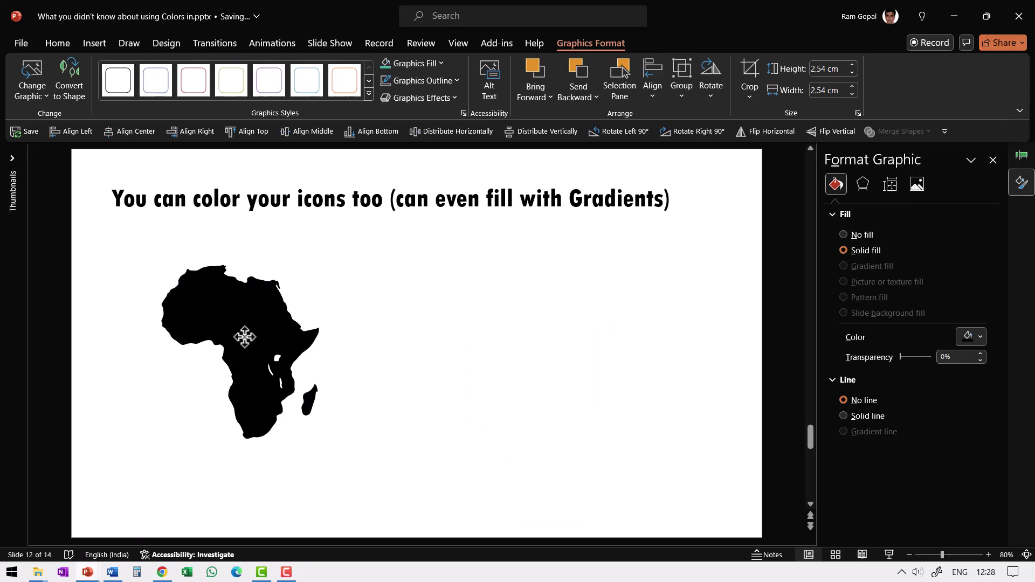
{"action": "left_click", "coordinate": [464, 418]}
{"action": "left_click", "coordinate": [243, 334]}
{"action": "right_click", "coordinate": [247, 330]}
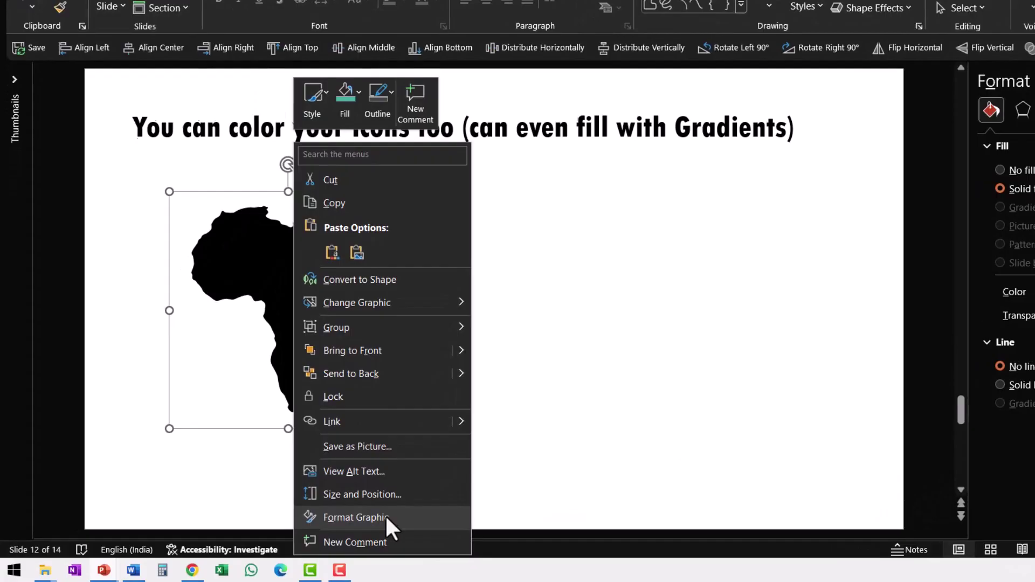
{"action": "left_click", "coordinate": [321, 530]}
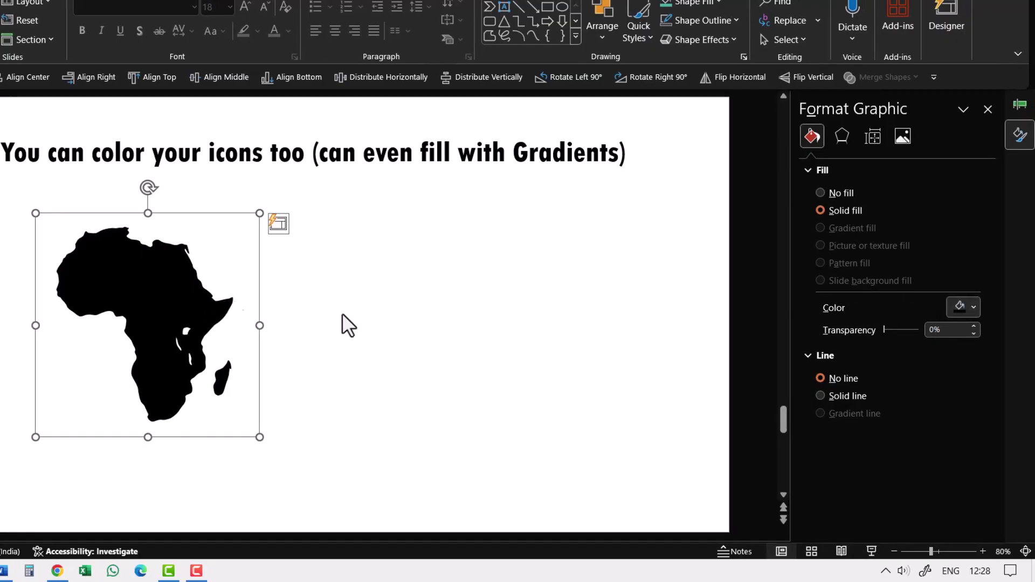
{"action": "left_click", "coordinate": [961, 307]}
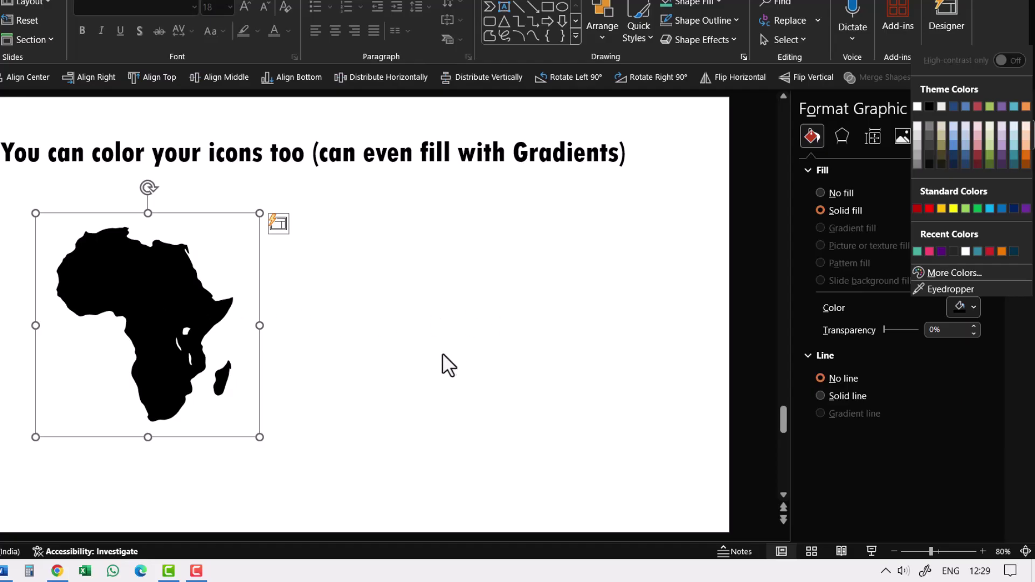
{"action": "key", "text": "Escape"}
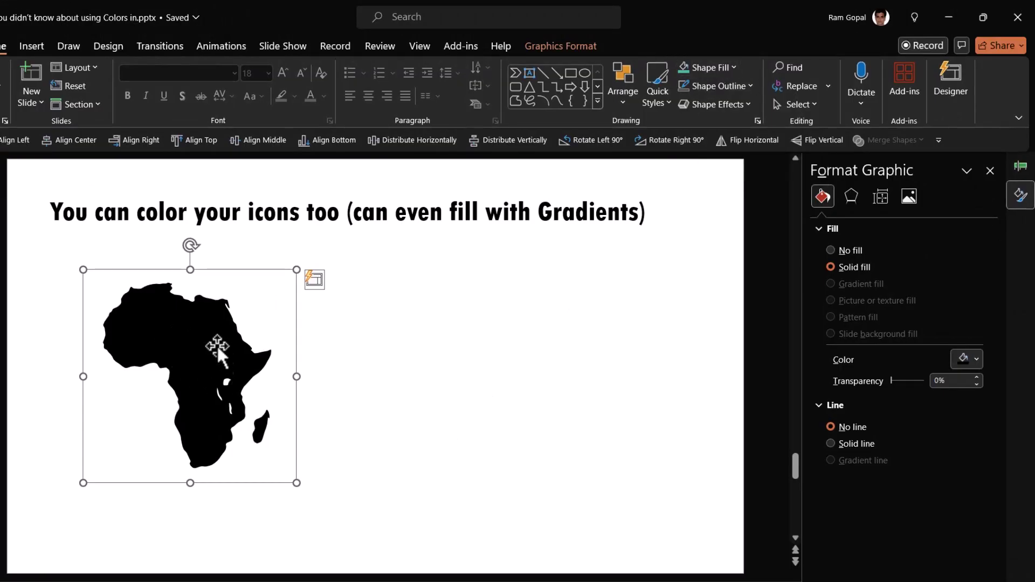
{"action": "left_click", "coordinate": [720, 67]}
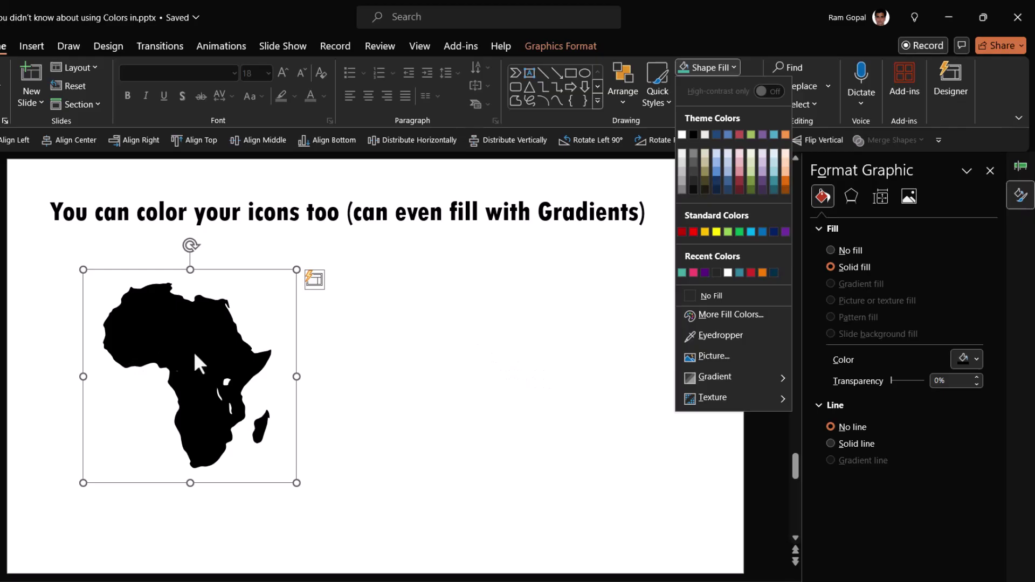
{"action": "mouse_move", "coordinate": [714, 376]}
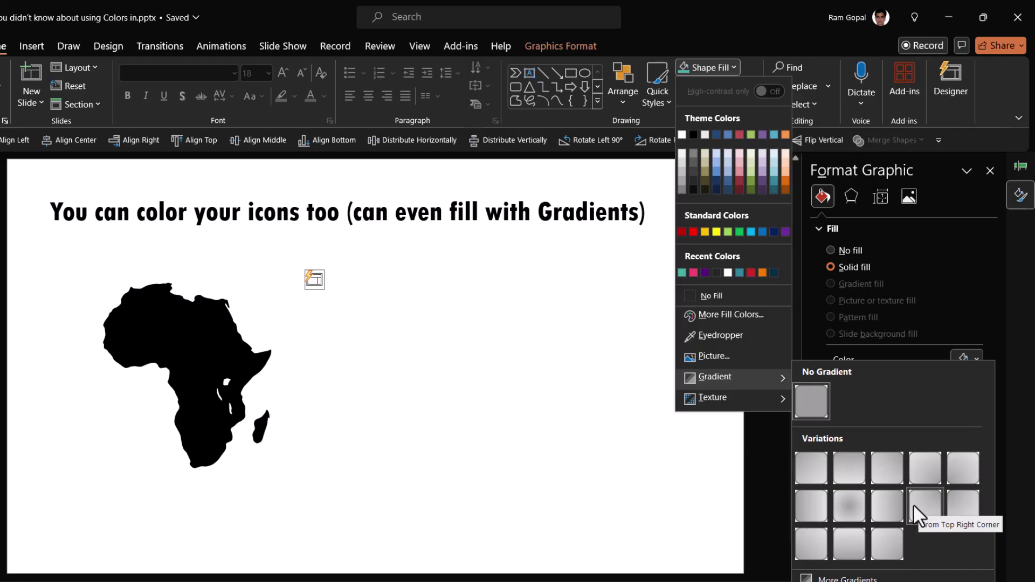
{"action": "left_click", "coordinate": [589, 418]}
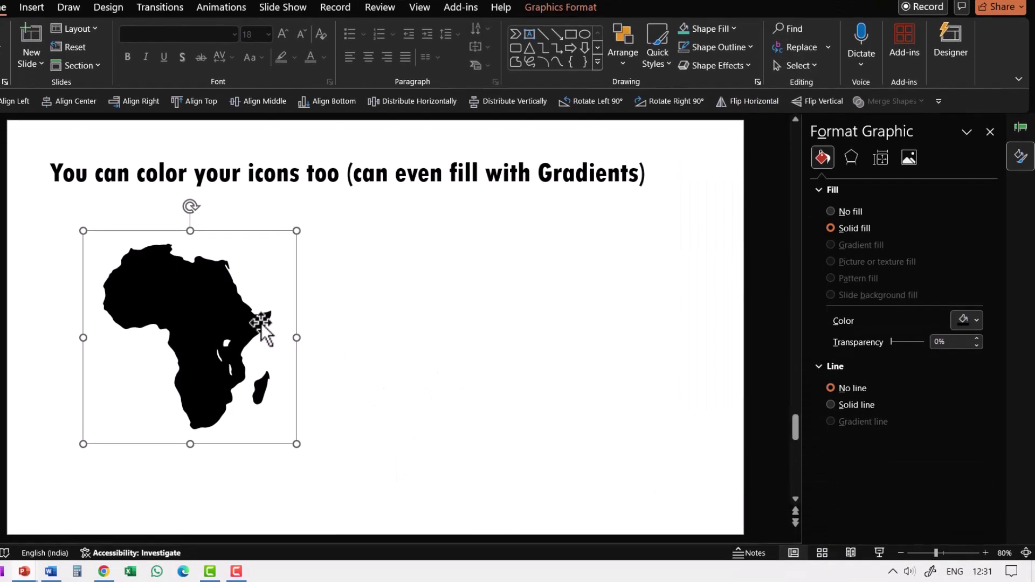
Step: Ungroup the Africa icon, accepting its conversion to a Microsoft Office drawing object
{"action": "right_click", "coordinate": [243, 298]}
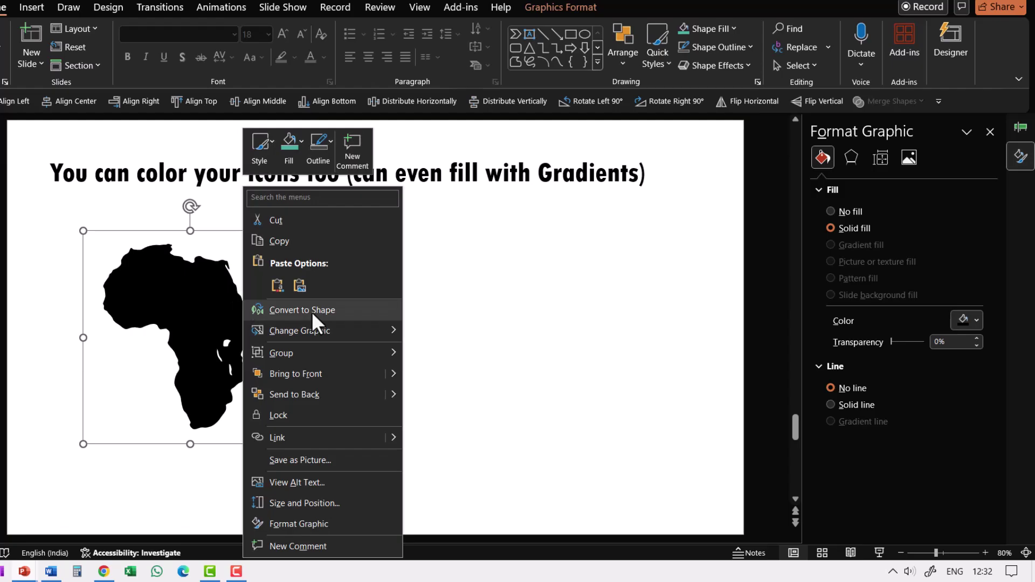
{"action": "mouse_move", "coordinate": [355, 356]}
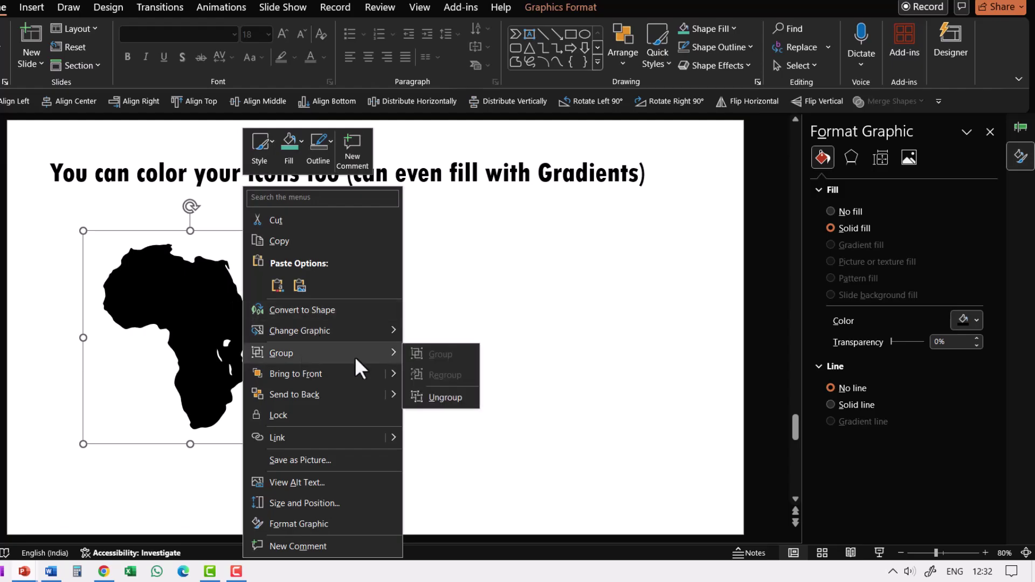
{"action": "left_click", "coordinate": [439, 399]}
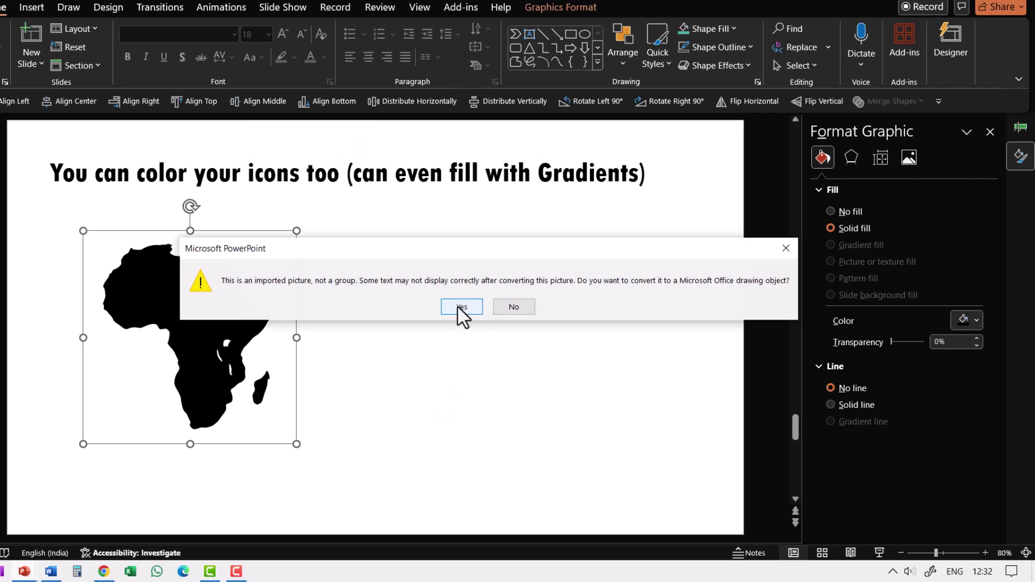
{"action": "left_click", "coordinate": [460, 307]}
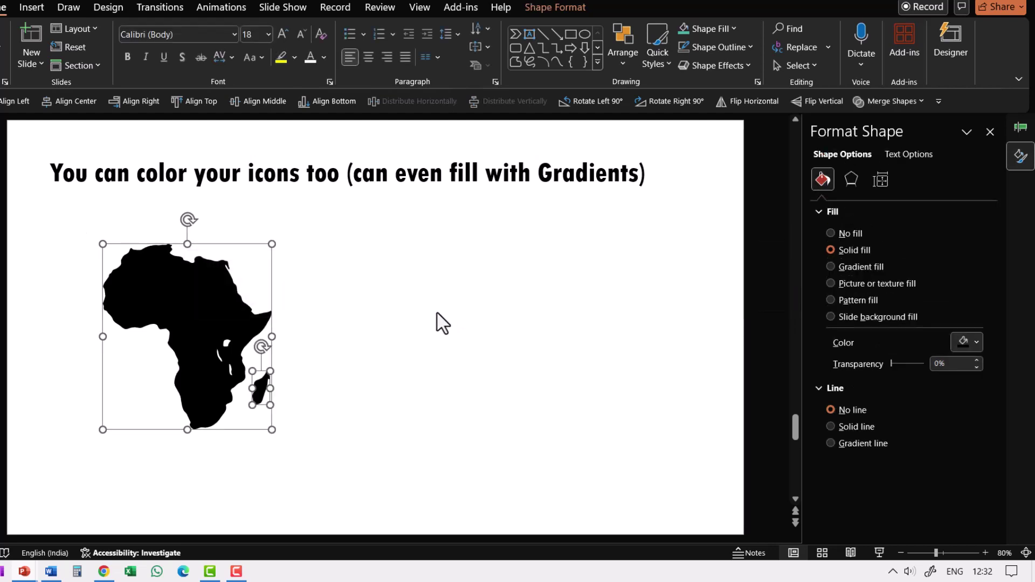
{"action": "key", "text": "Escape"}
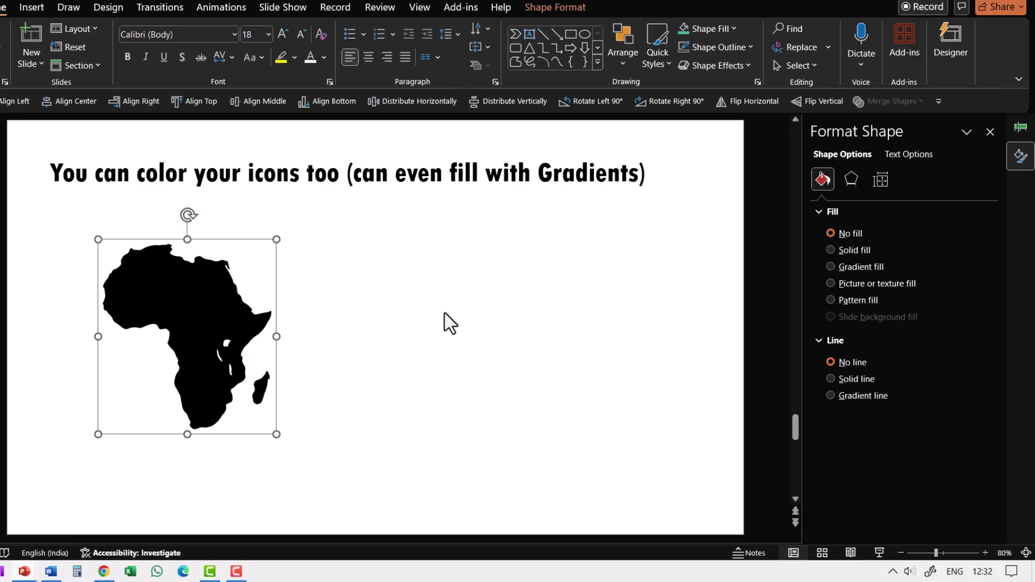
Step: On the next slide, select the whole Text box and check its font colour choices
{"action": "scroll", "coordinate": [556, 446], "scroll_direction": "down", "scroll_amount": 2}
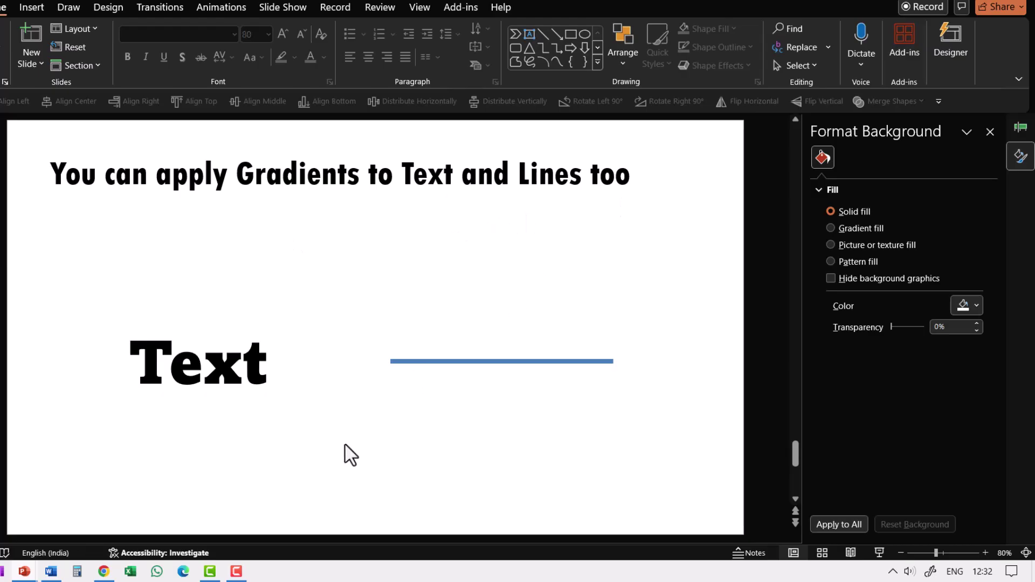
{"action": "left_click", "coordinate": [243, 362]}
{"action": "left_click", "coordinate": [173, 322]}
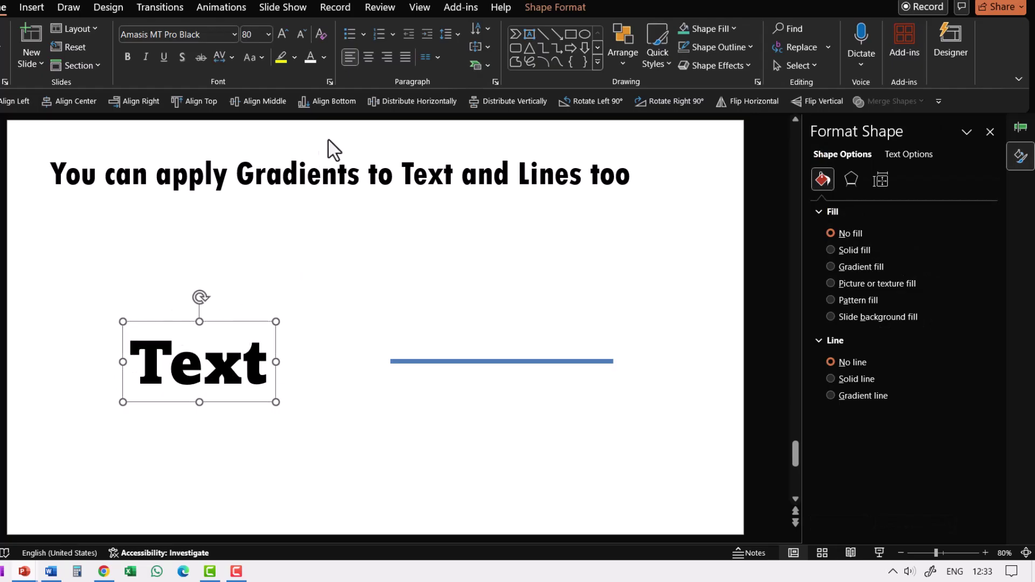
{"action": "left_click", "coordinate": [324, 56]}
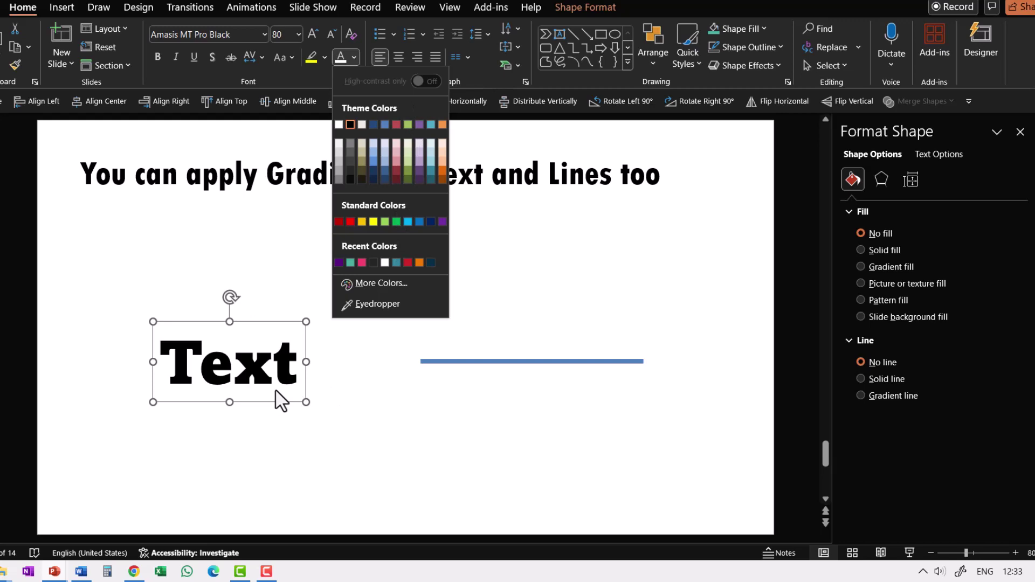
{"action": "left_click", "coordinate": [282, 342]}
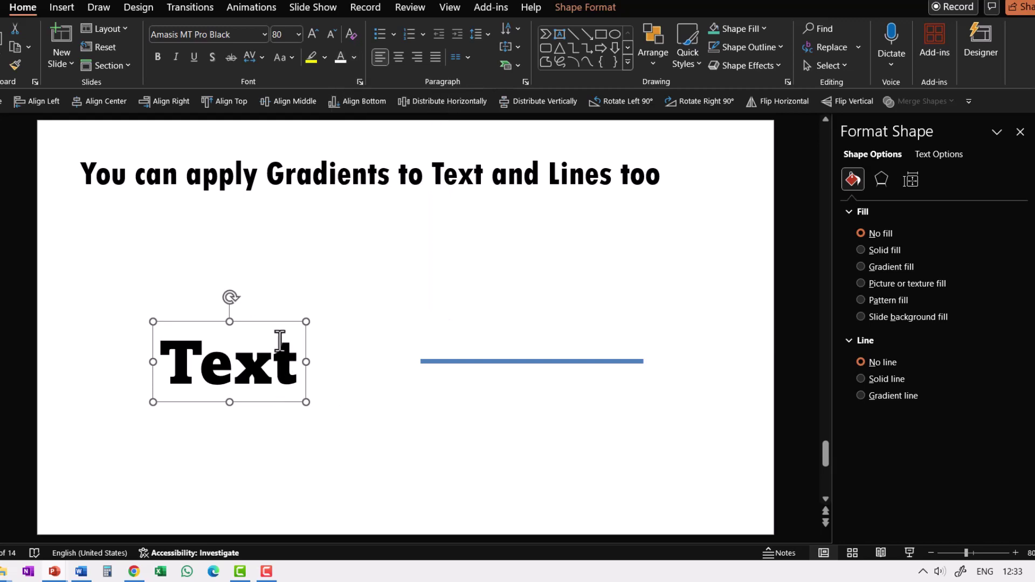
Step: In Format Shape Text Options, give the letters of Text a red-to-orange gradient fill
{"action": "right_click", "coordinate": [258, 323]}
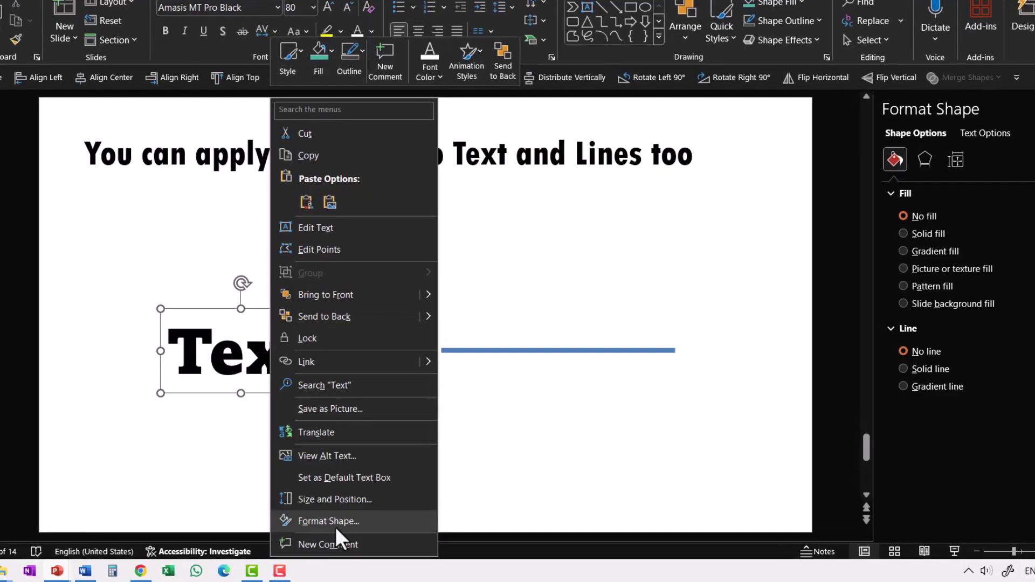
{"action": "left_click", "coordinate": [331, 525]}
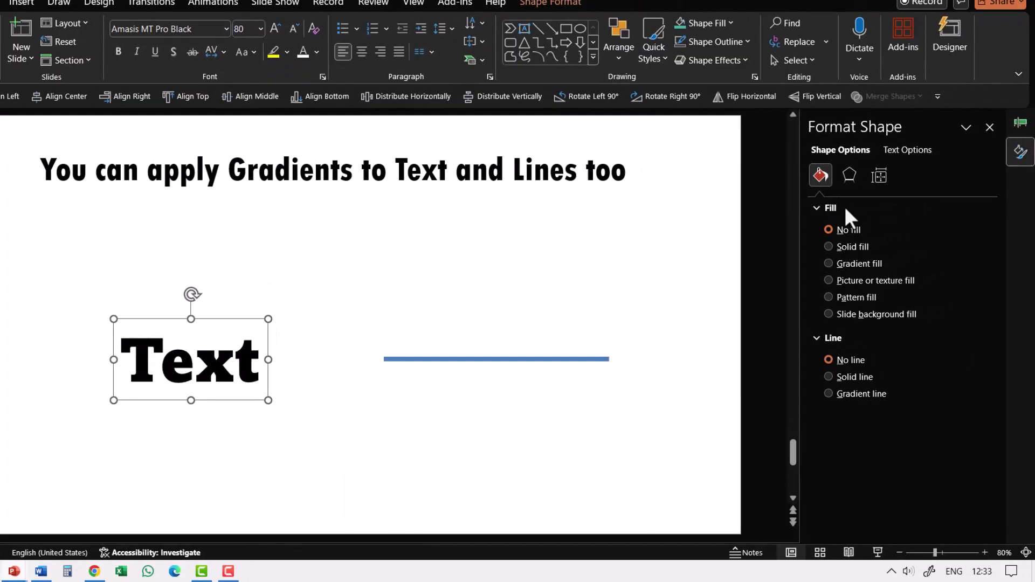
{"action": "left_click", "coordinate": [851, 265]}
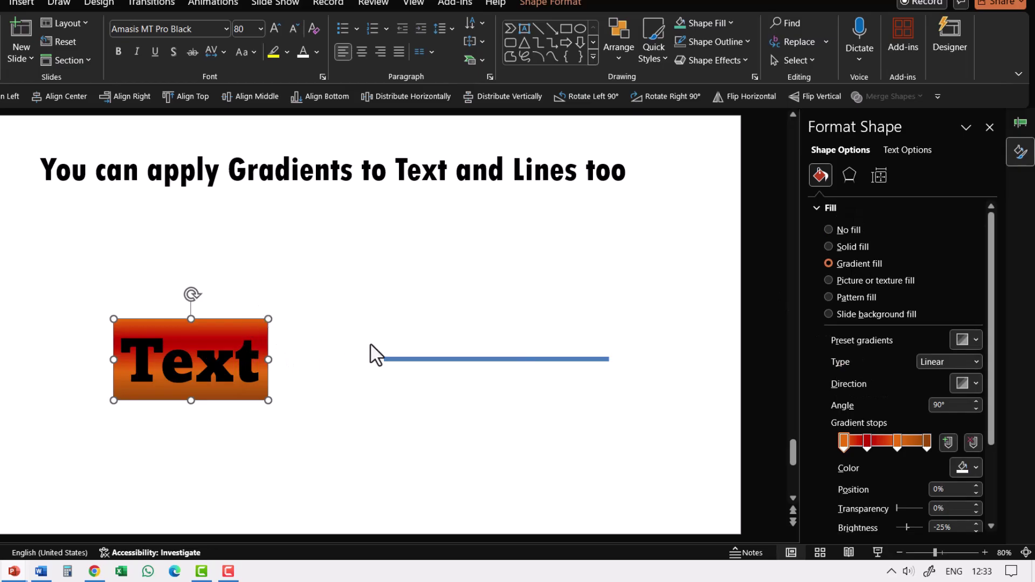
{"action": "key", "text": "ctrl+z"}
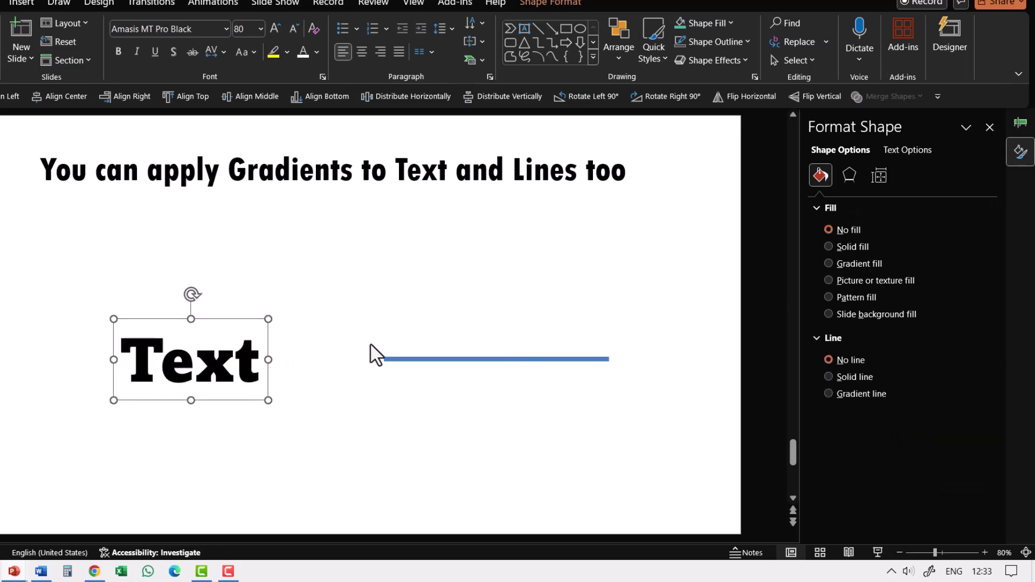
{"action": "left_click", "coordinate": [903, 147]}
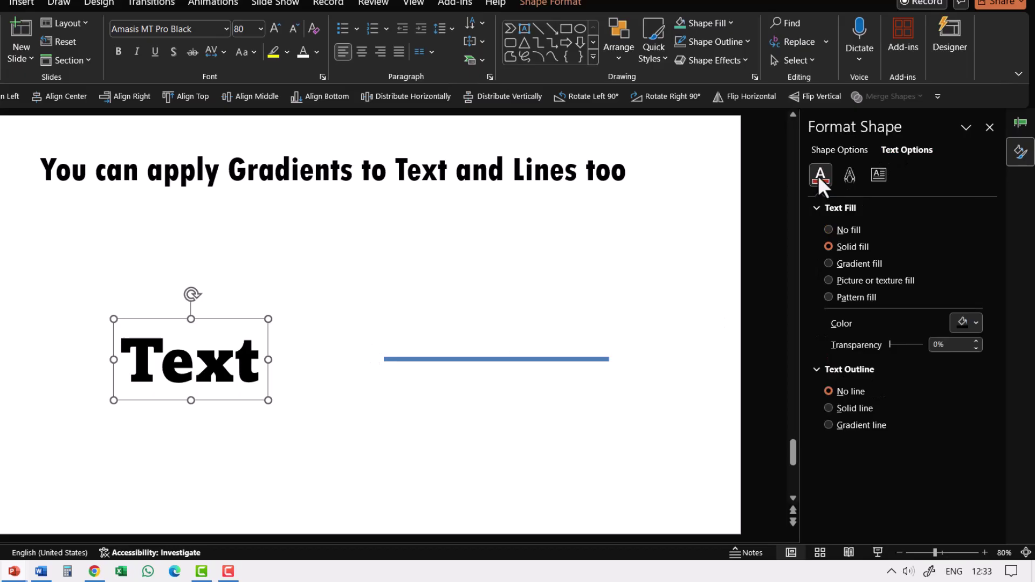
{"action": "left_click", "coordinate": [846, 263]}
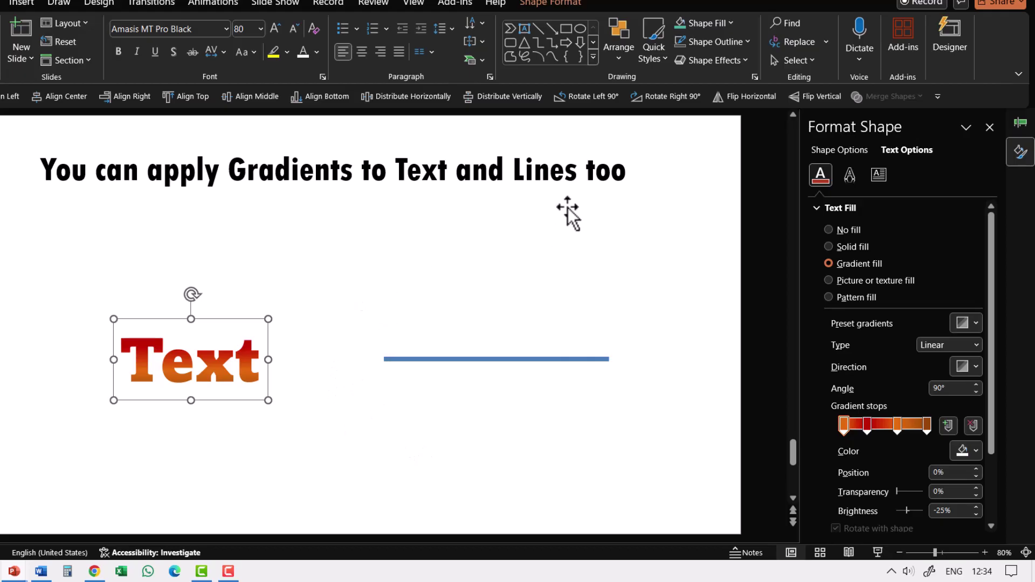
Step: Give the blue line beside the word a gradient outline using a purple preset gradient
{"action": "left_click", "coordinate": [539, 359]}
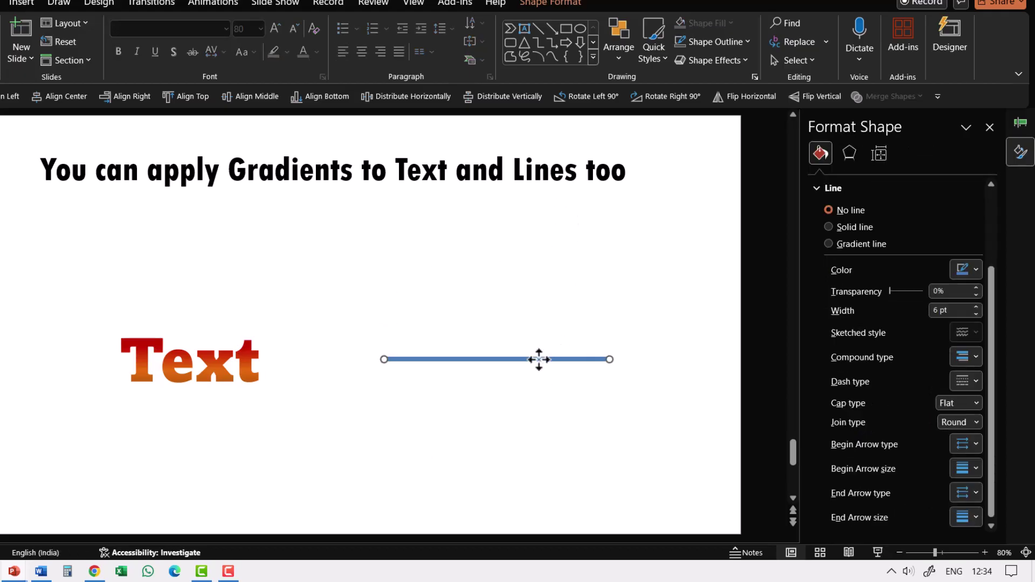
{"action": "left_click", "coordinate": [737, 41]}
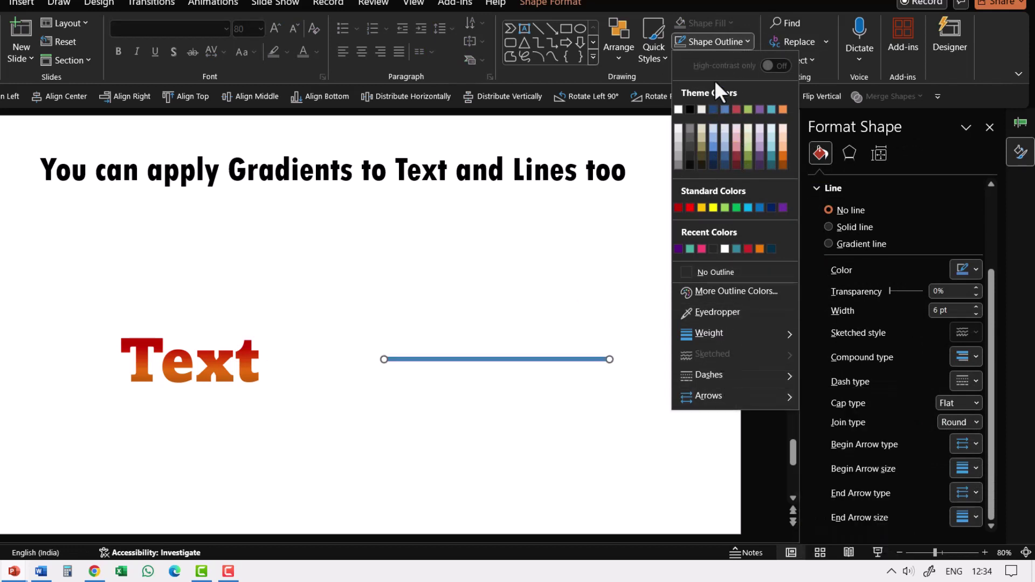
{"action": "key", "text": "Escape"}
{"action": "key", "text": "Escape"}
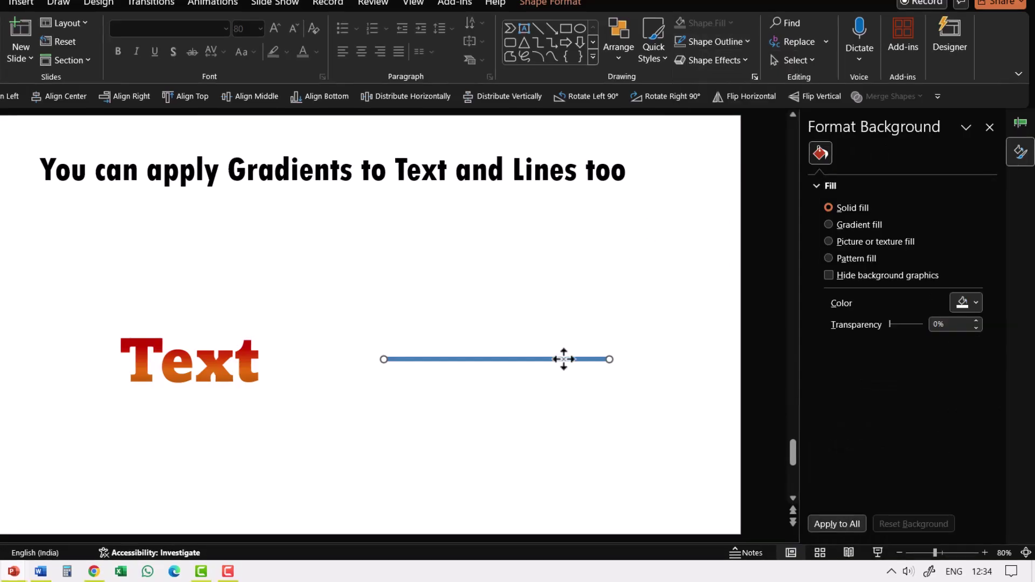
{"action": "right_click", "coordinate": [563, 358]}
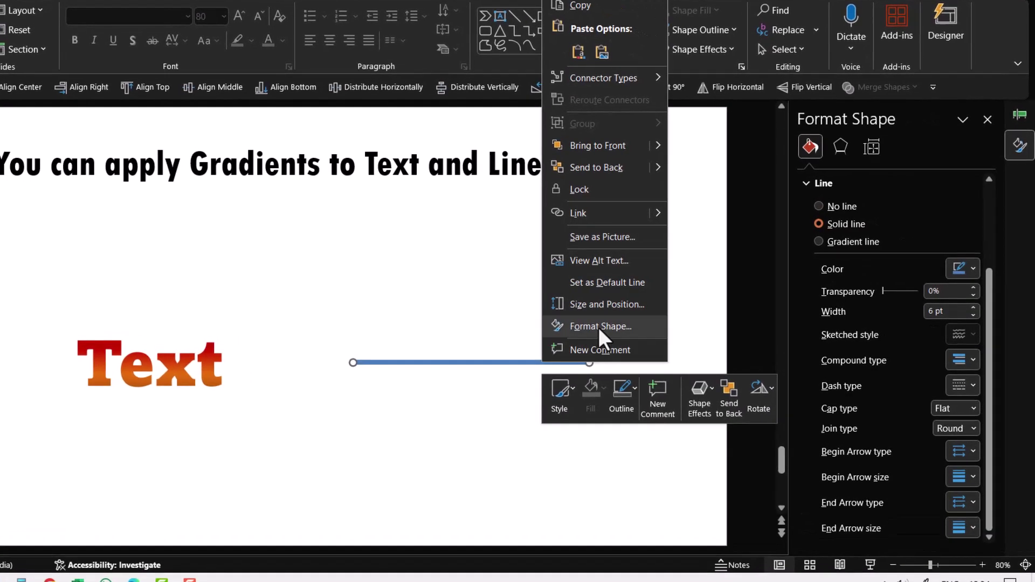
{"action": "left_click", "coordinate": [598, 326]}
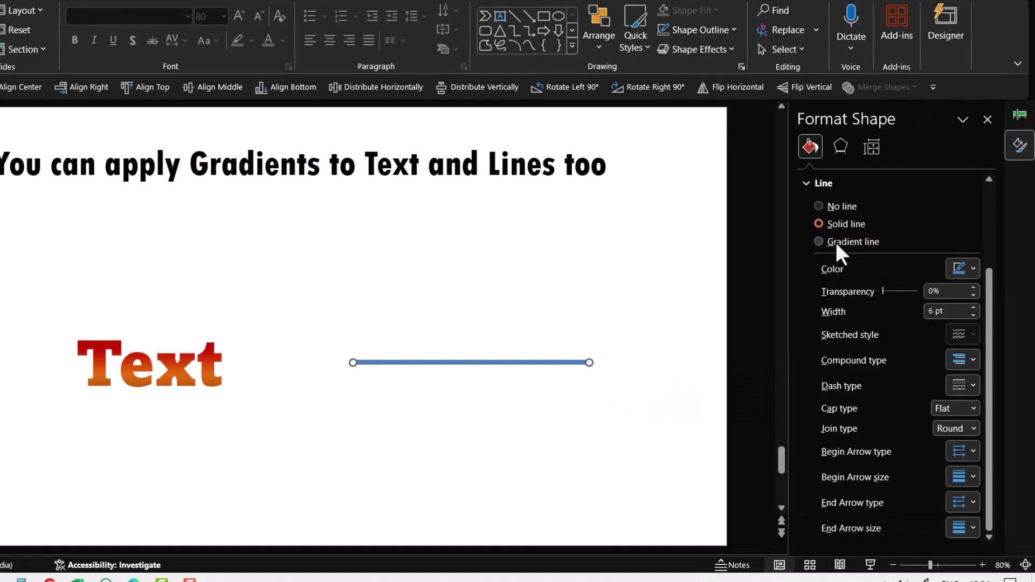
{"action": "left_click", "coordinate": [805, 182]}
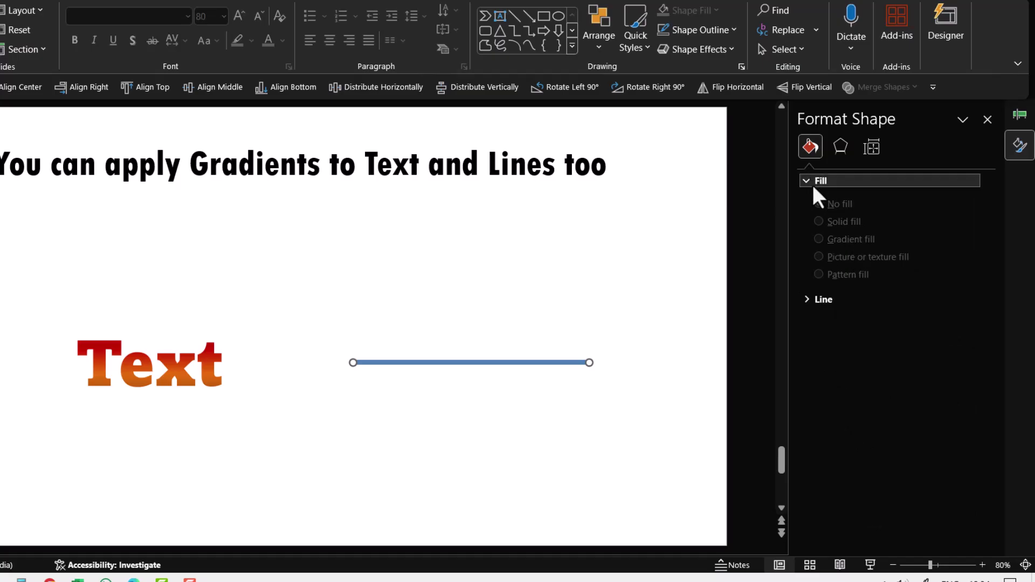
{"action": "left_click", "coordinate": [812, 300]}
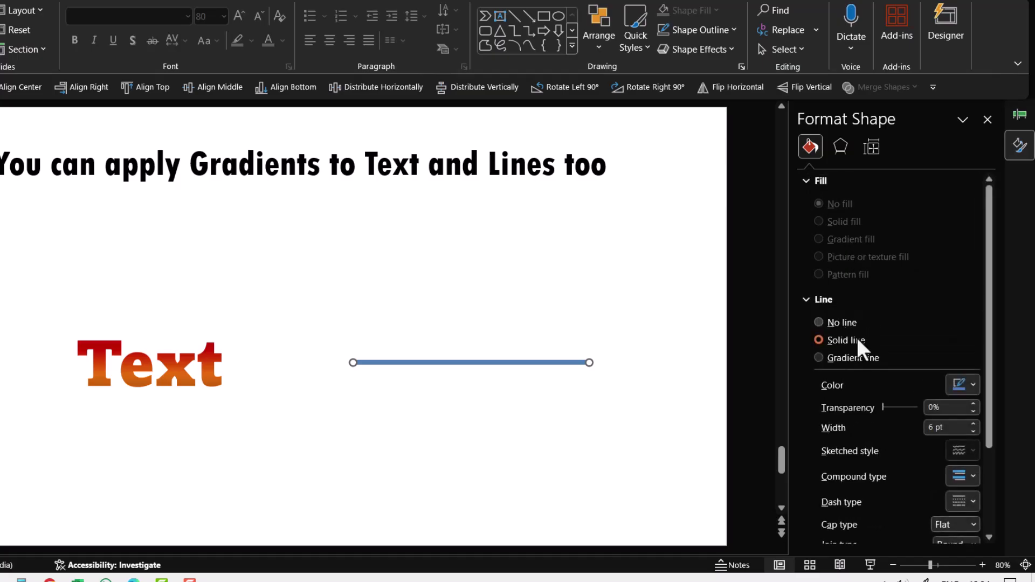
{"action": "left_click", "coordinate": [843, 358]}
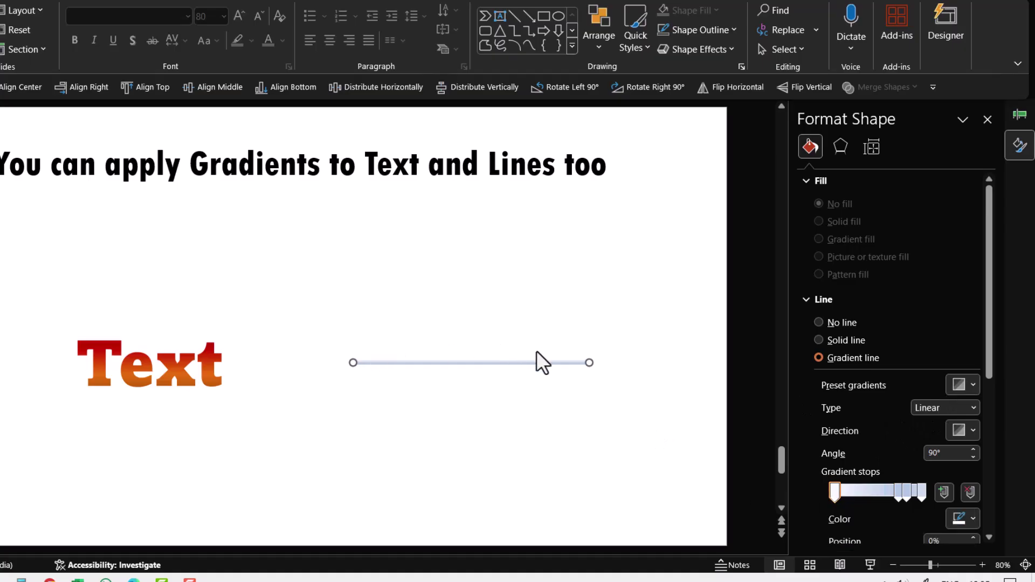
{"action": "left_click", "coordinate": [963, 385]}
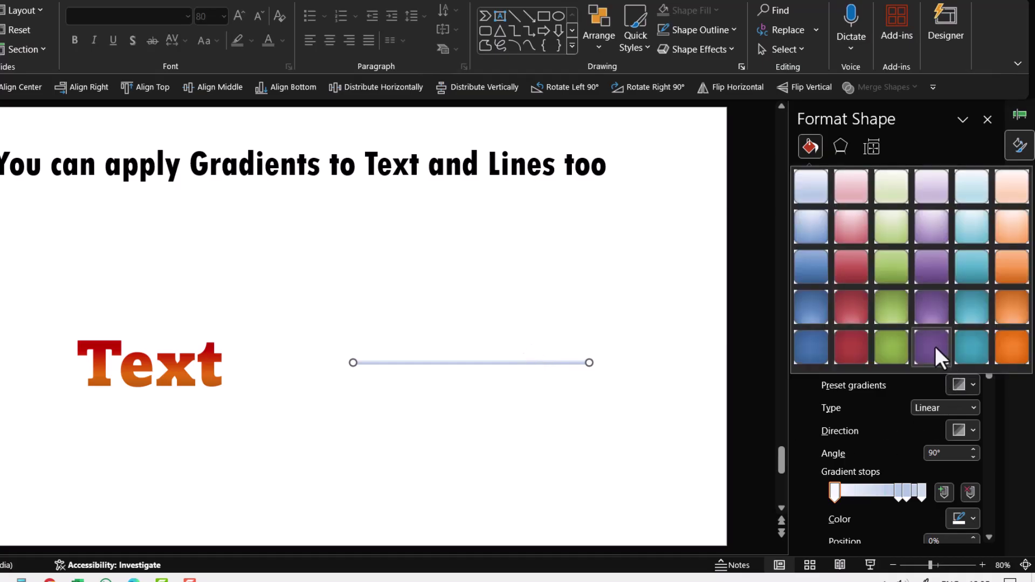
{"action": "left_click", "coordinate": [930, 311]}
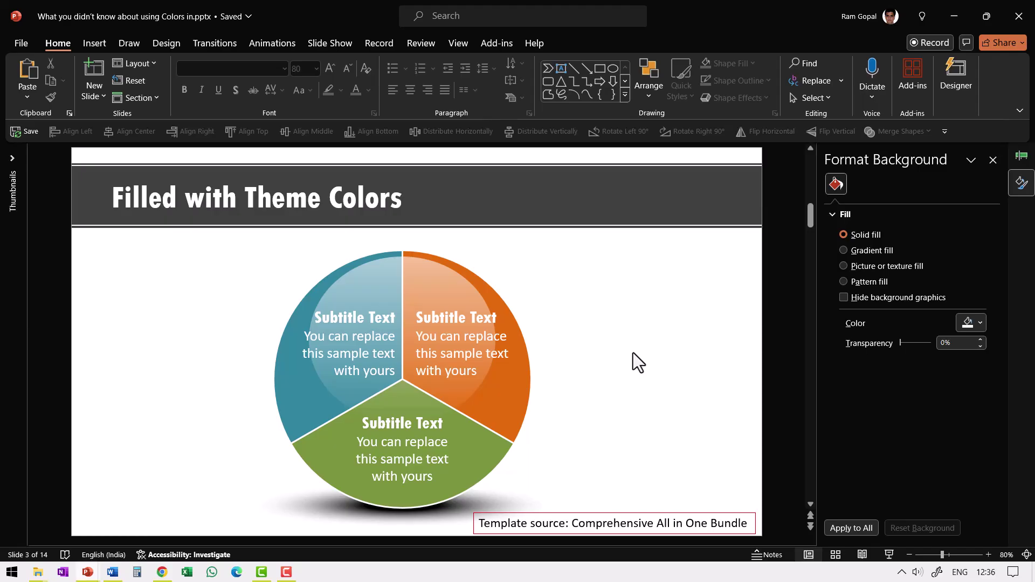
Step: Switch from PowerPoint to the YouTube video in Chrome
{"action": "key", "text": "alt+Tab"}
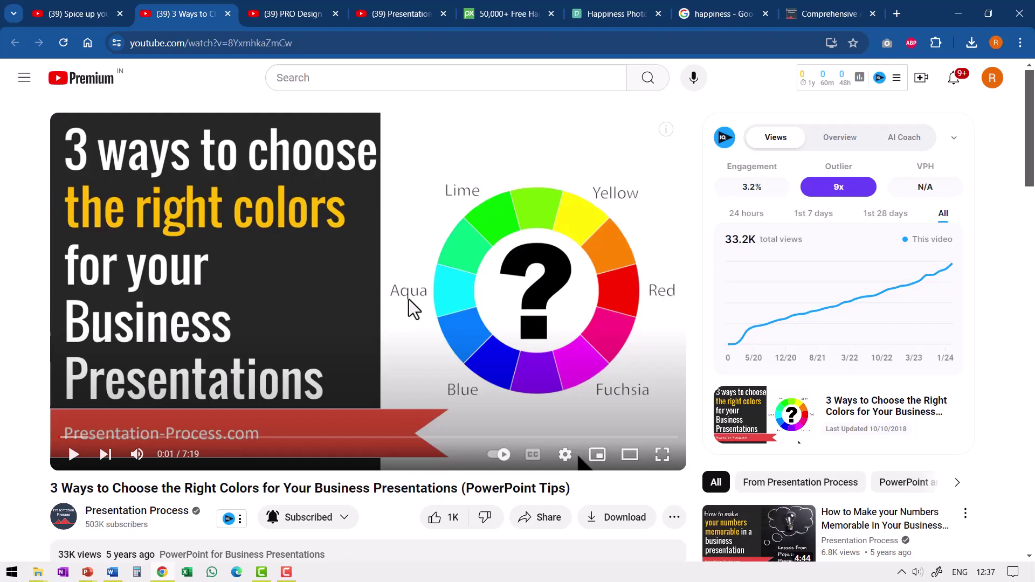
Step: Show the pie's Shape Fill colour choices in PowerPoint, then return to Chrome
{"action": "key", "text": "alt+Tab"}
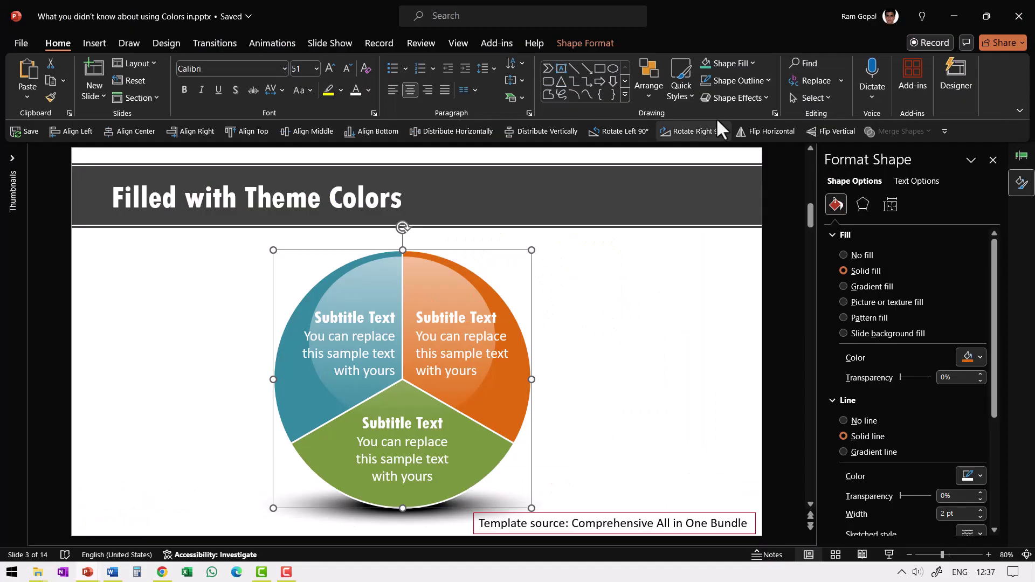
{"action": "left_click", "coordinate": [739, 62]}
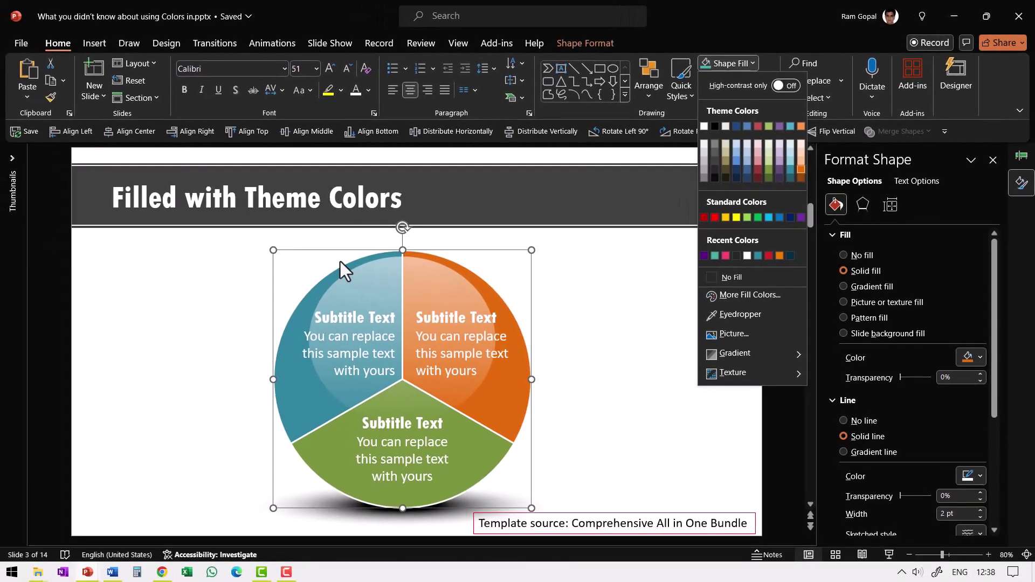
{"action": "key", "text": "alt+Tab"}
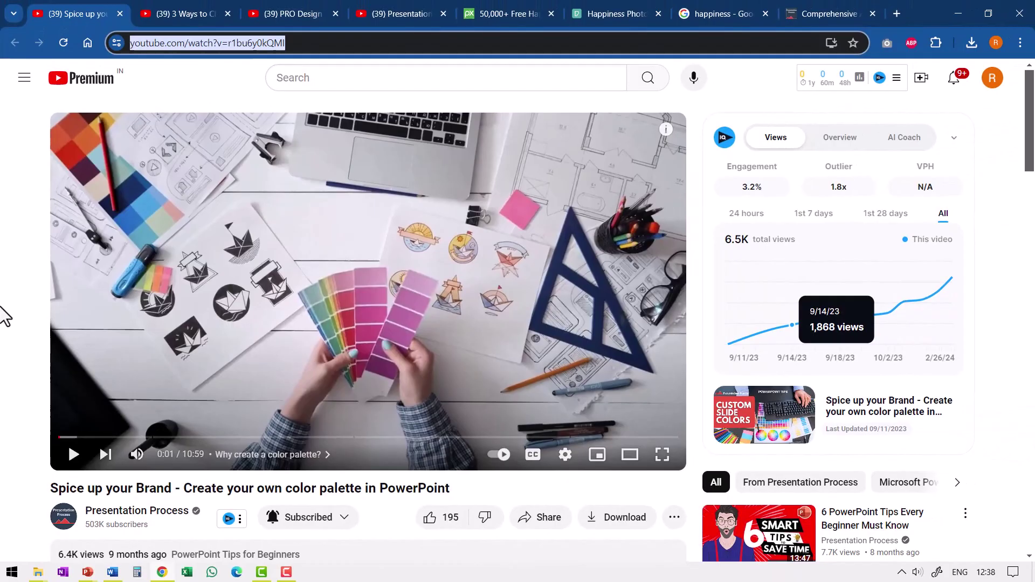
Step: Switch to the '(39) PRO Design' tab with the AI colour palette video
{"action": "left_click", "coordinate": [273, 9]}
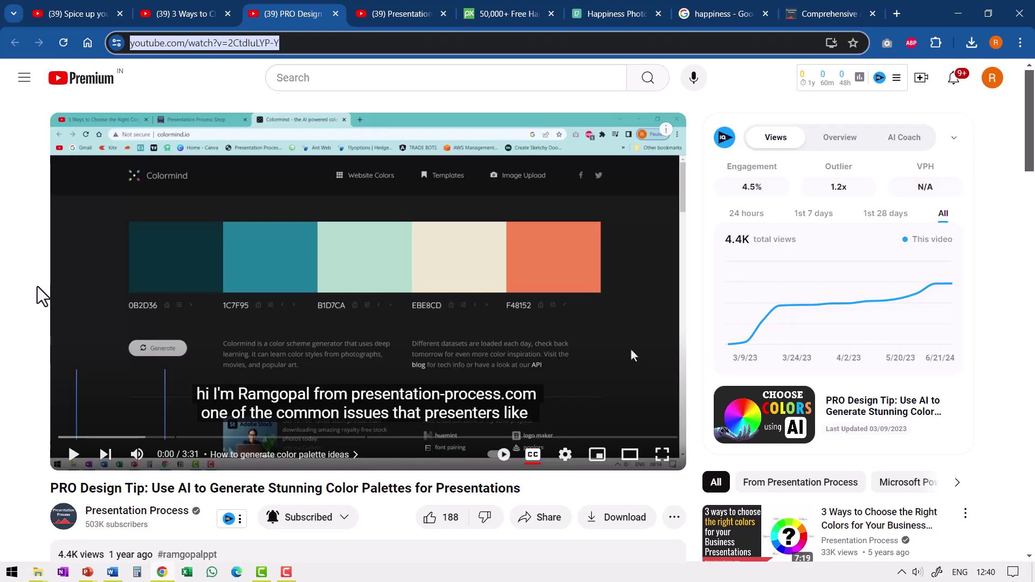
Step: Filter the Google Images 'happiness' results by colour to purple via Tools
{"action": "left_click", "coordinate": [717, 12]}
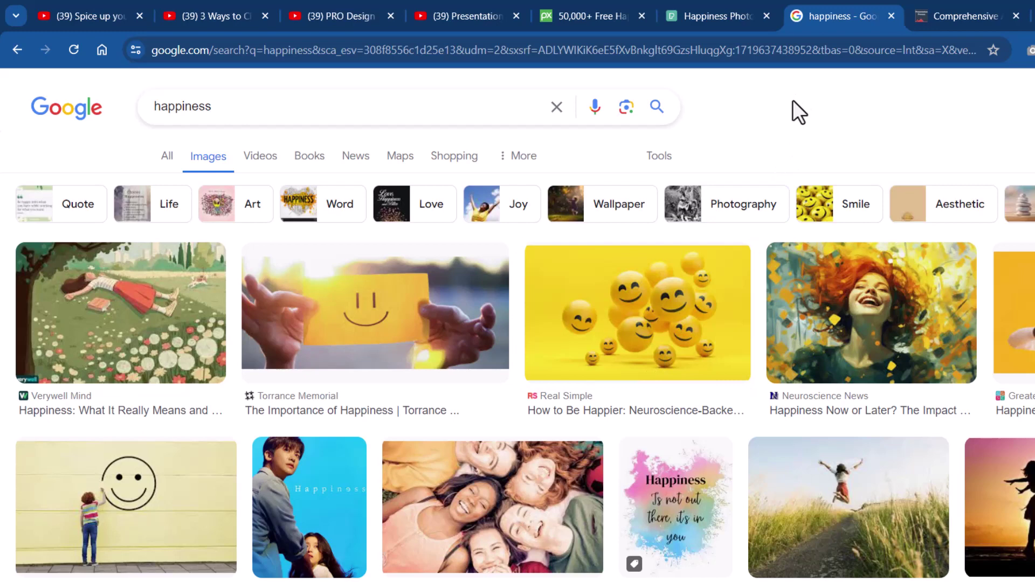
{"action": "left_click", "coordinate": [662, 159]}
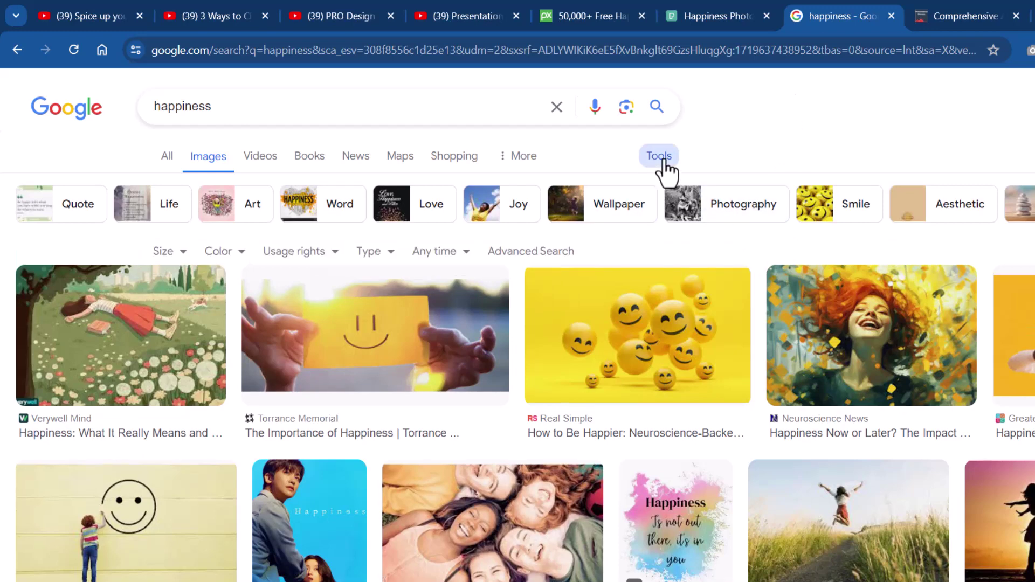
{"action": "left_click", "coordinate": [225, 257]}
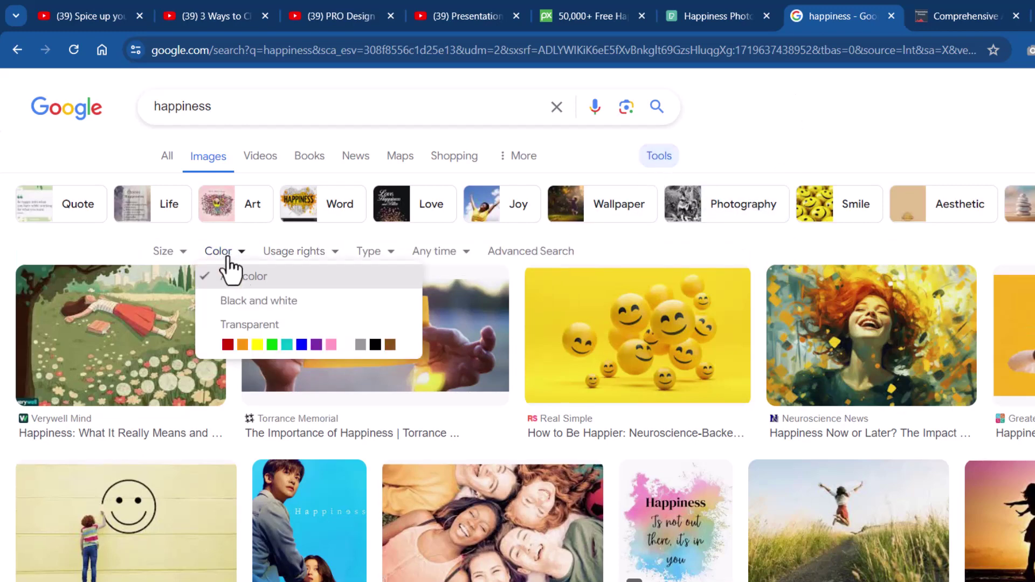
{"action": "left_click", "coordinate": [317, 343]}
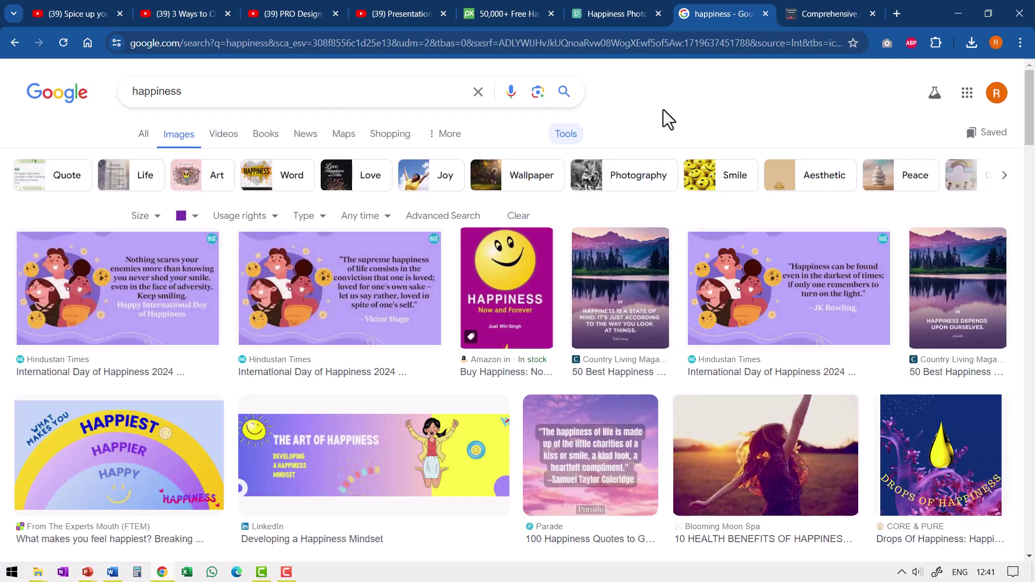
Step: Apply the Lilac colour filter to Pixabay's happiness results and browse them
{"action": "left_click", "coordinate": [510, 13]}
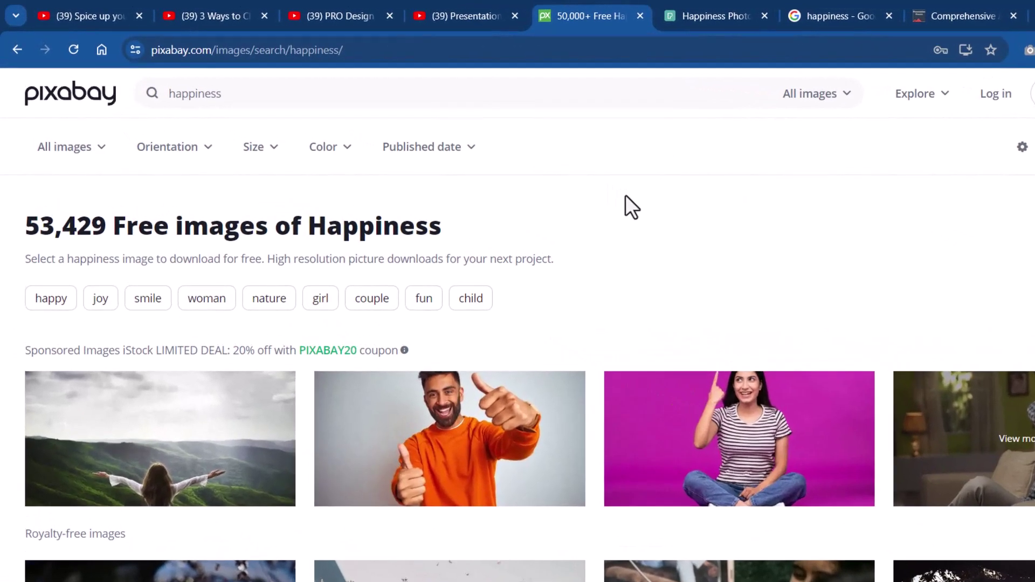
{"action": "left_click", "coordinate": [321, 153]}
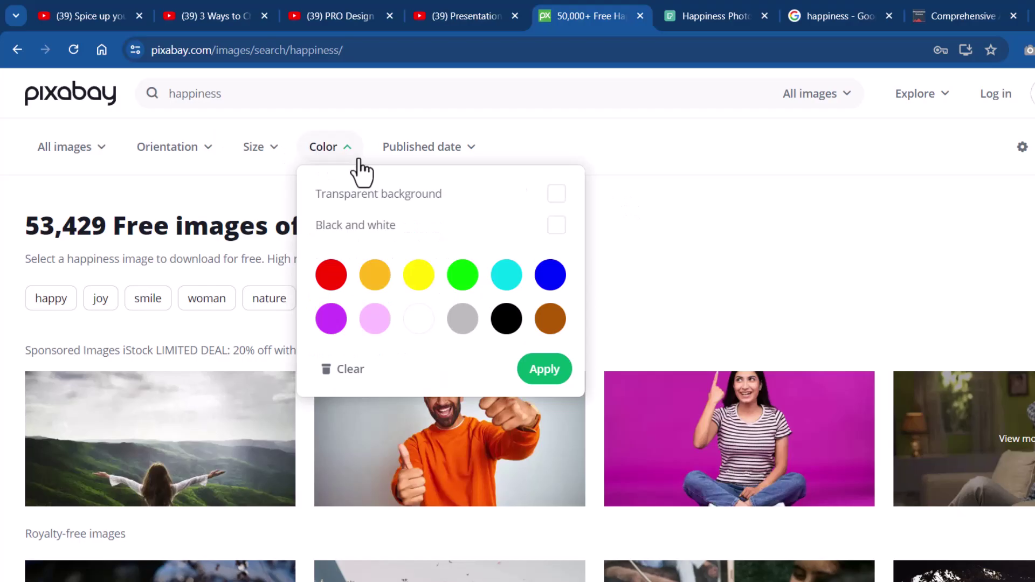
{"action": "left_click", "coordinate": [333, 328]}
{"action": "left_click", "coordinate": [538, 374]}
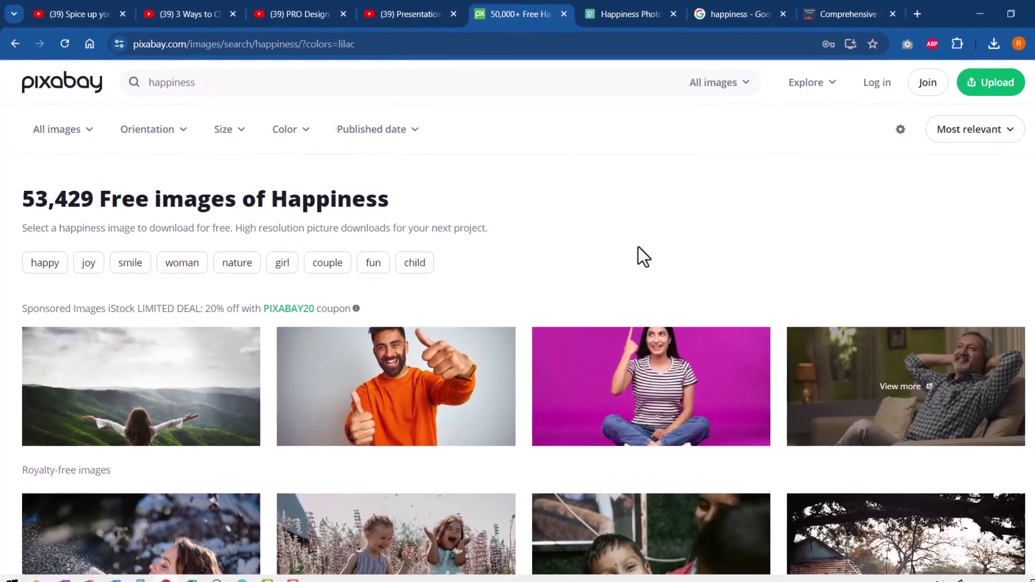
{"action": "scroll", "coordinate": [658, 302], "scroll_direction": "down", "scroll_amount": 5}
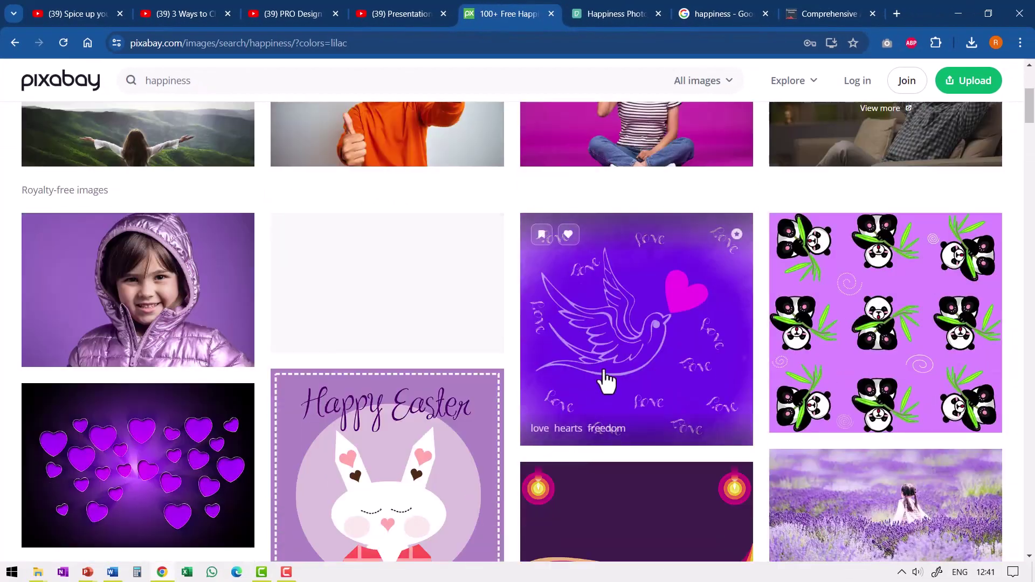
{"action": "scroll", "coordinate": [587, 369], "scroll_direction": "down", "scroll_amount": 4}
{"action": "scroll", "coordinate": [621, 351], "scroll_direction": "down", "scroll_amount": 4}
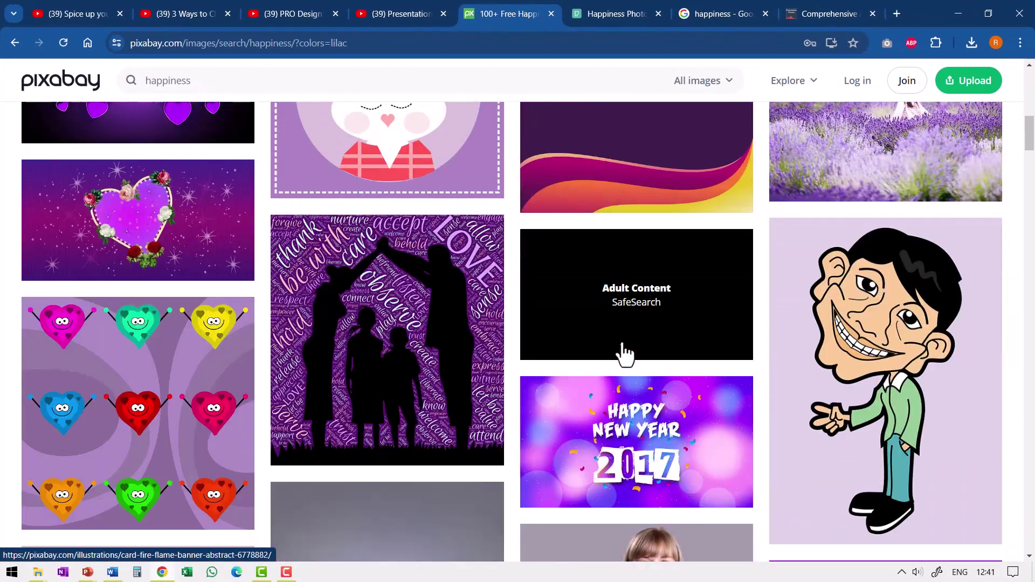
{"action": "scroll", "coordinate": [617, 350], "scroll_direction": "up", "scroll_amount": 10}
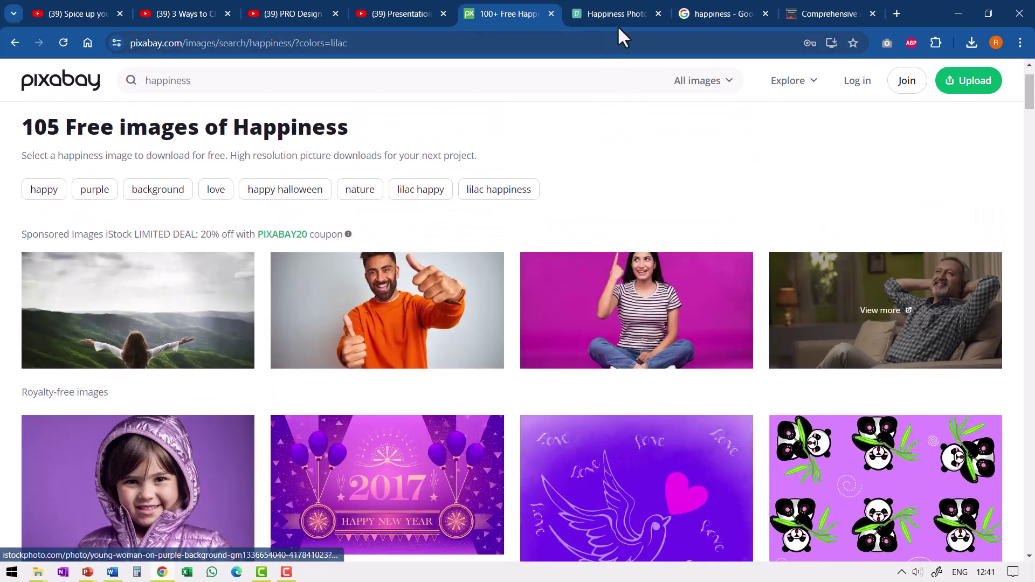
Step: Filter the Pexels happiness photos to purple #673AB7, then go to the PowerPoint Bundle 2.0 shop page
{"action": "left_click", "coordinate": [620, 17]}
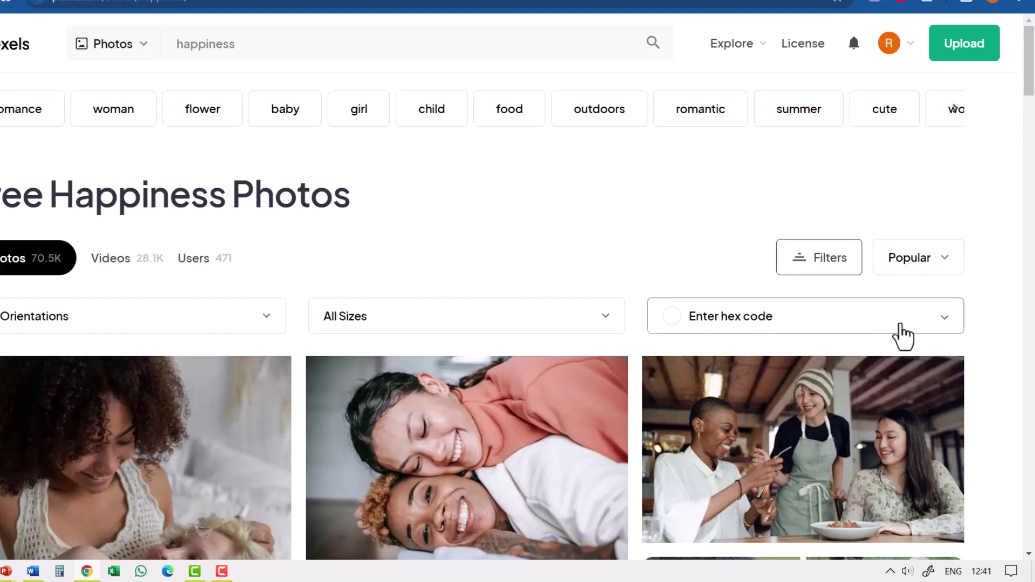
{"action": "left_click", "coordinate": [900, 333]}
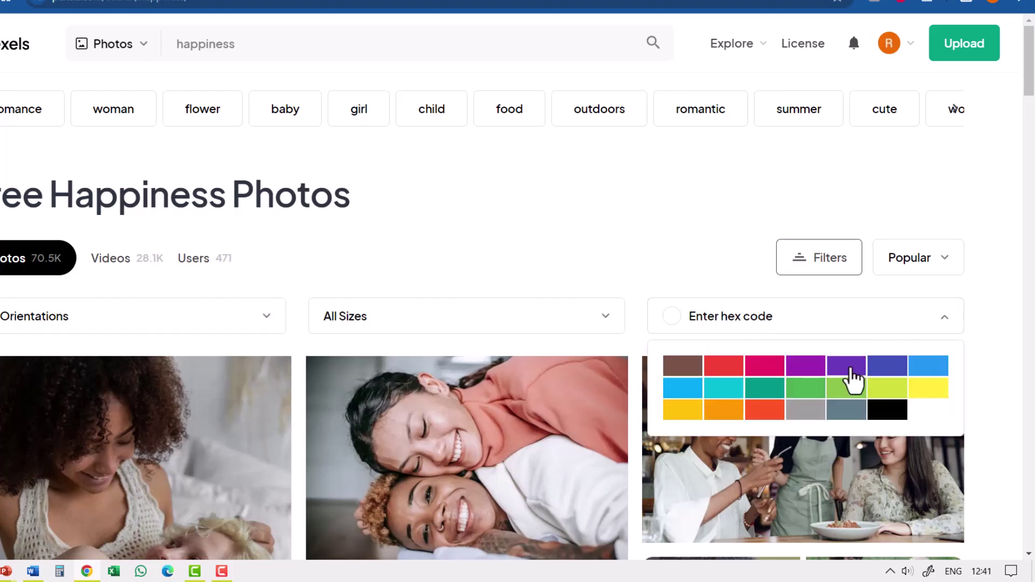
{"action": "left_click", "coordinate": [851, 371]}
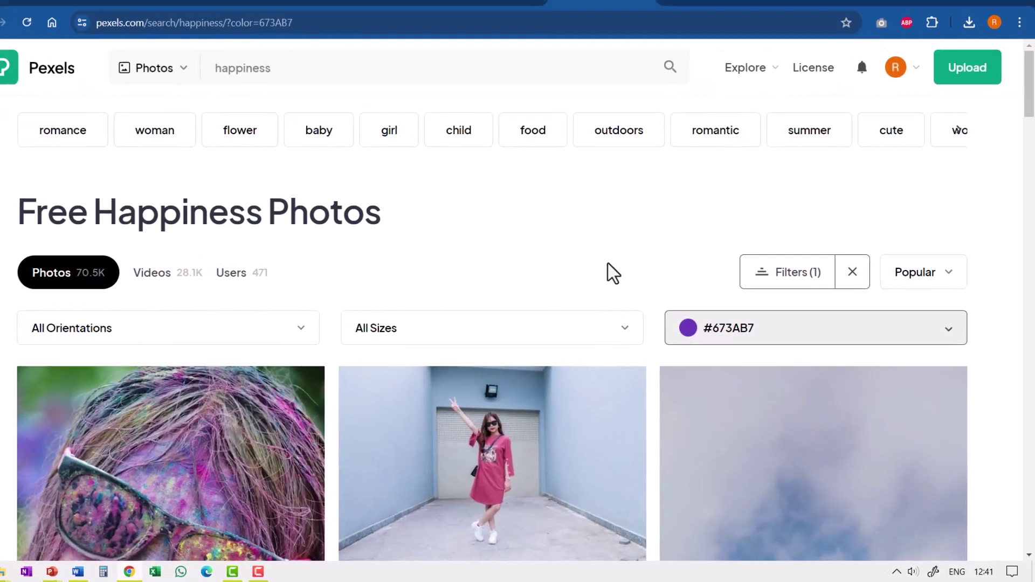
{"action": "scroll", "coordinate": [614, 269], "scroll_direction": "down", "scroll_amount": 10}
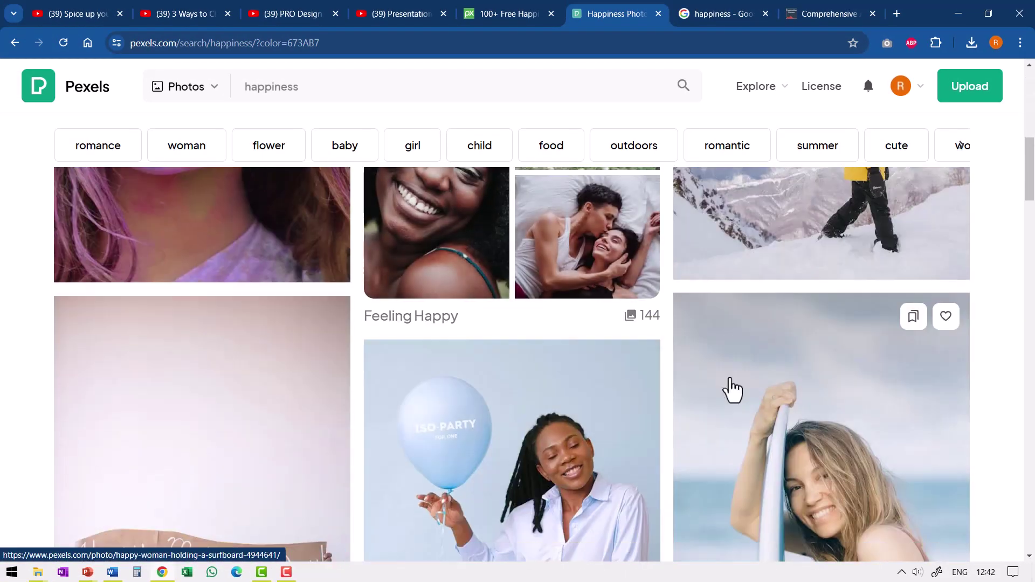
{"action": "scroll", "coordinate": [697, 397], "scroll_direction": "down", "scroll_amount": 10}
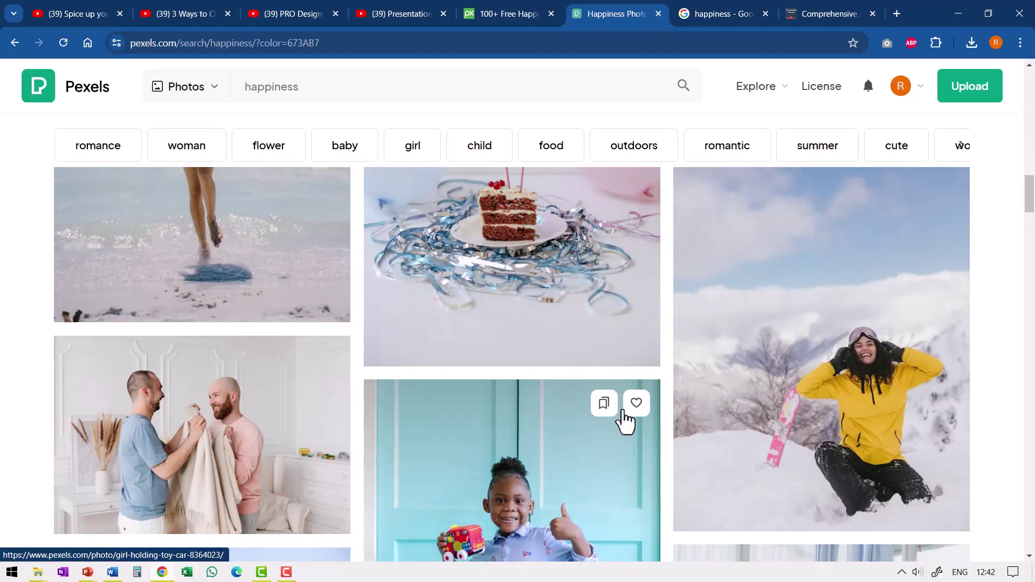
{"action": "scroll", "coordinate": [625, 420], "scroll_direction": "down", "scroll_amount": 5}
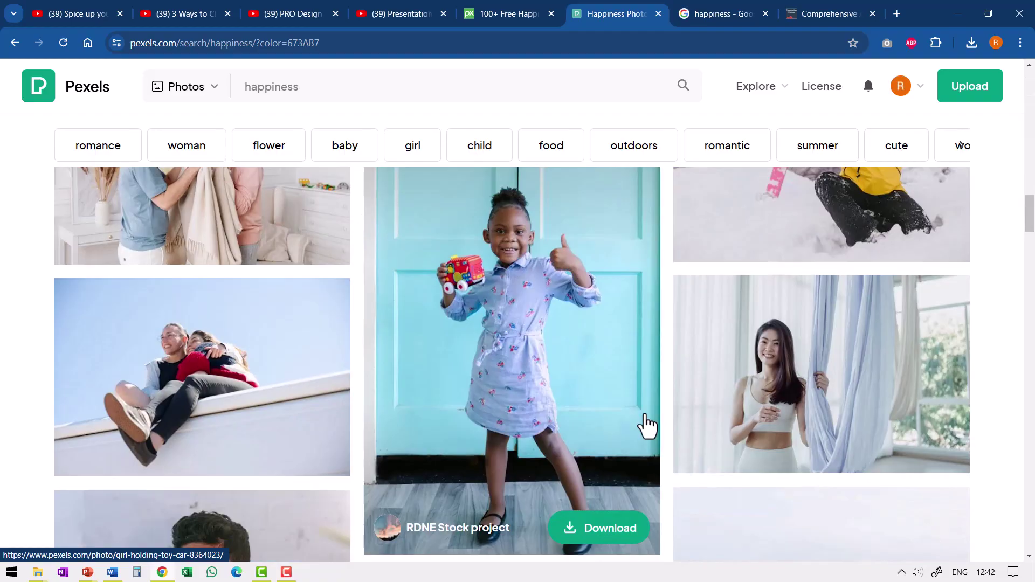
{"action": "scroll", "coordinate": [647, 426], "scroll_direction": "up", "scroll_amount": 20}
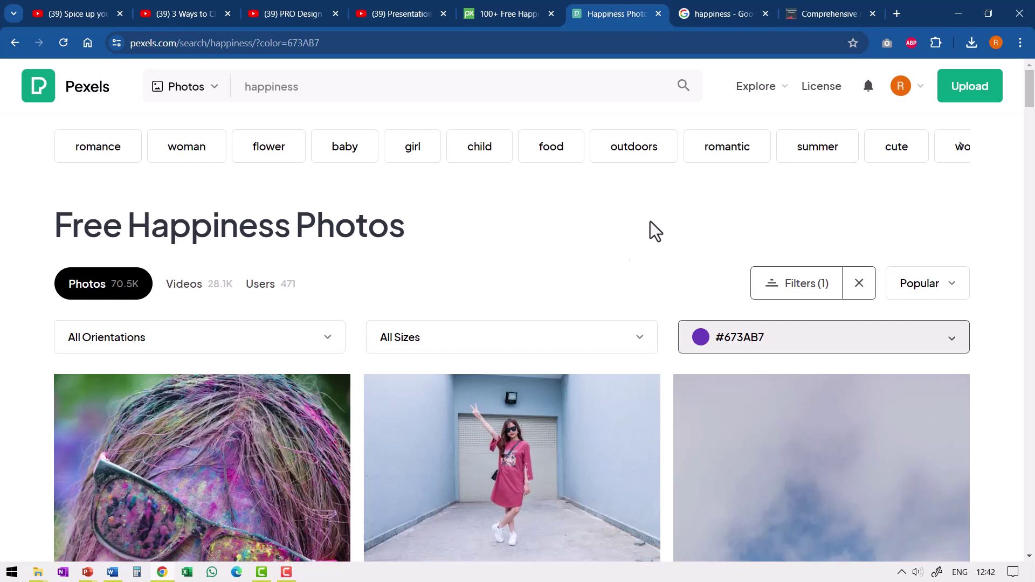
{"action": "left_click", "coordinate": [808, 15]}
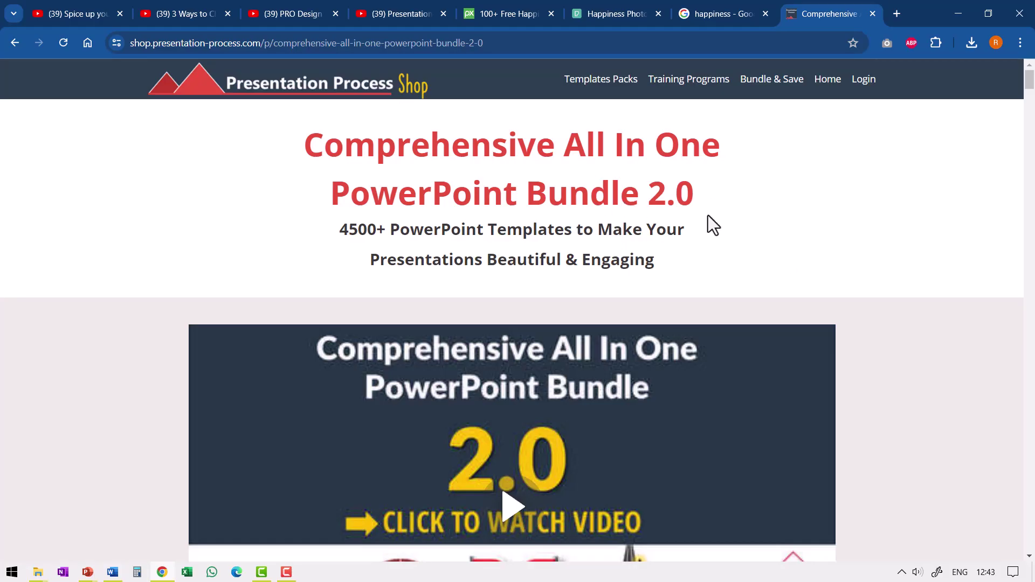
Step: Return to the '3 Ways to Choose the Right Colors' YouTube video in the second browser tab
{"action": "key", "text": "ctrl+2"}
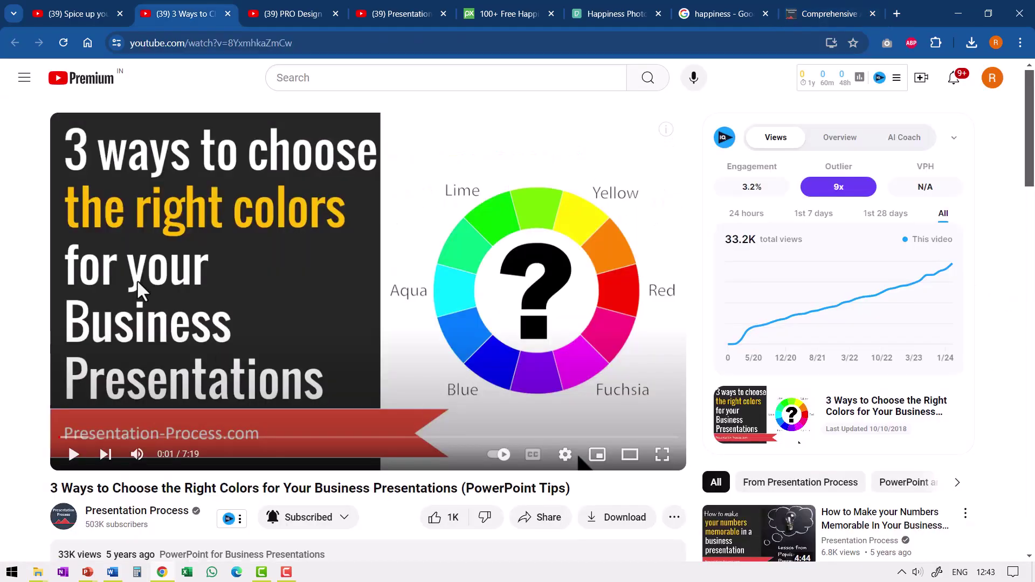